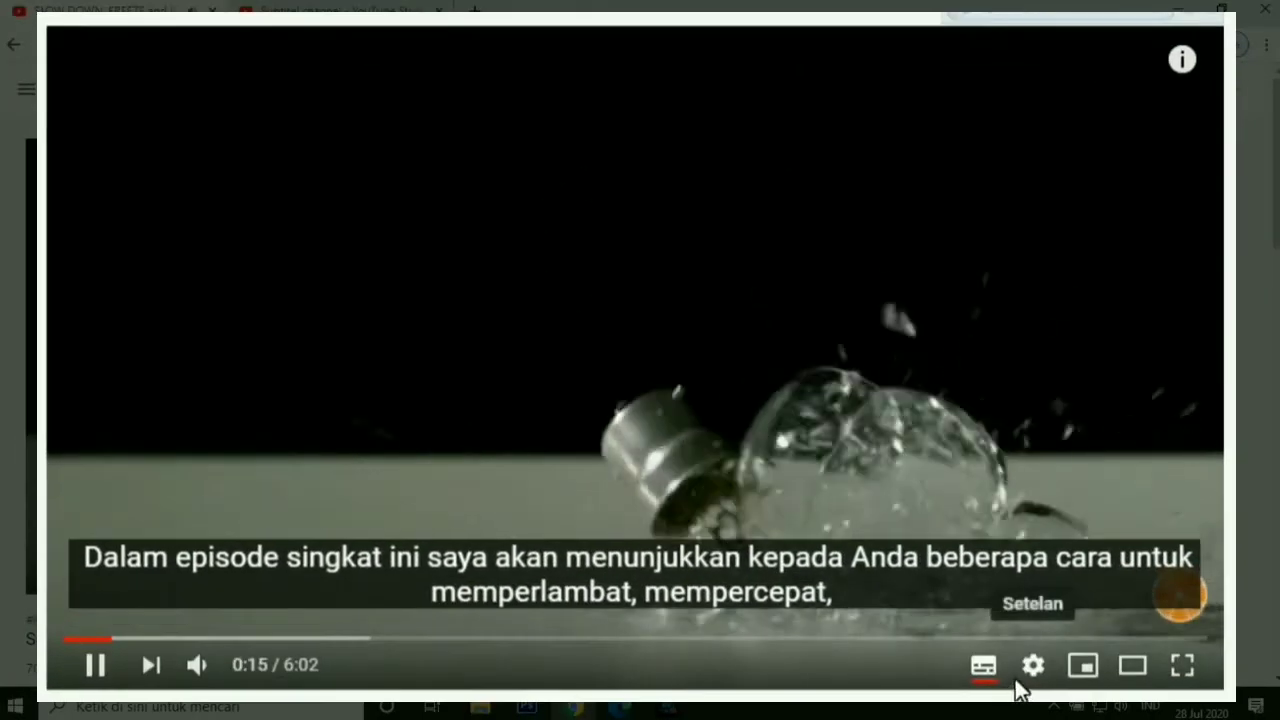
# View the playing video's subtitle language options and toggle its captions
pyautogui.click(1030, 668)
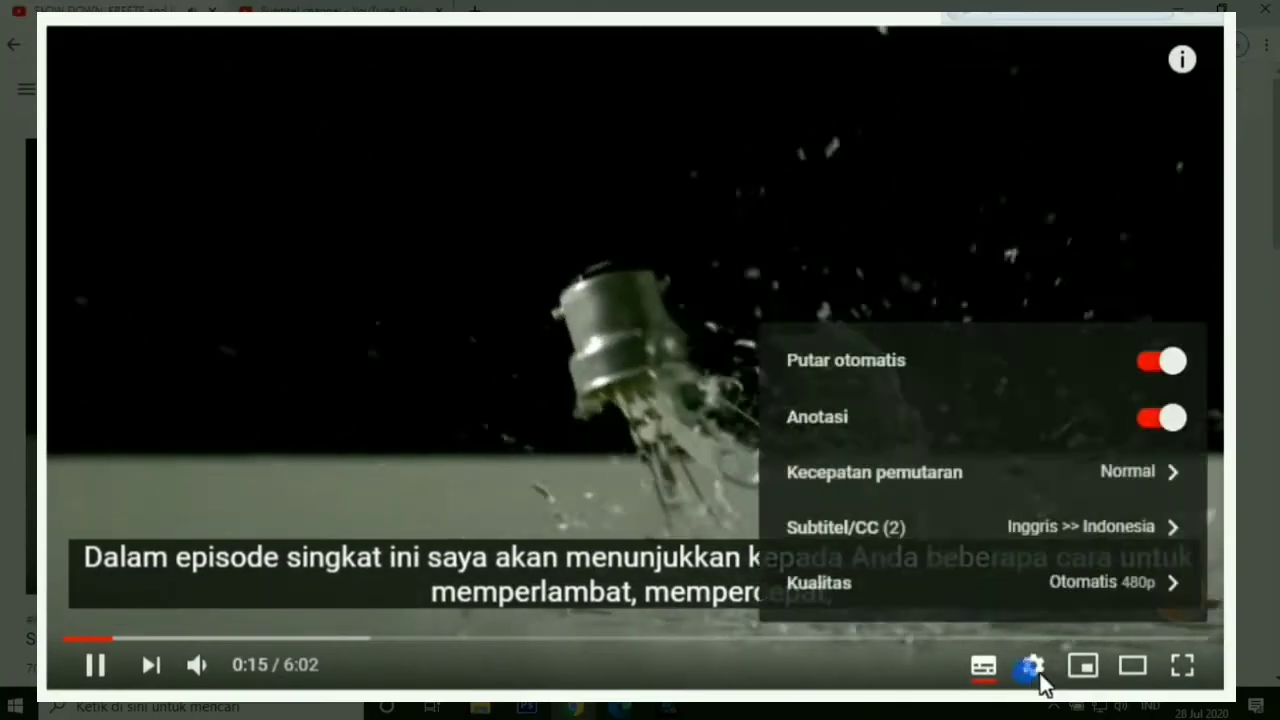
pyautogui.click(1104, 532)
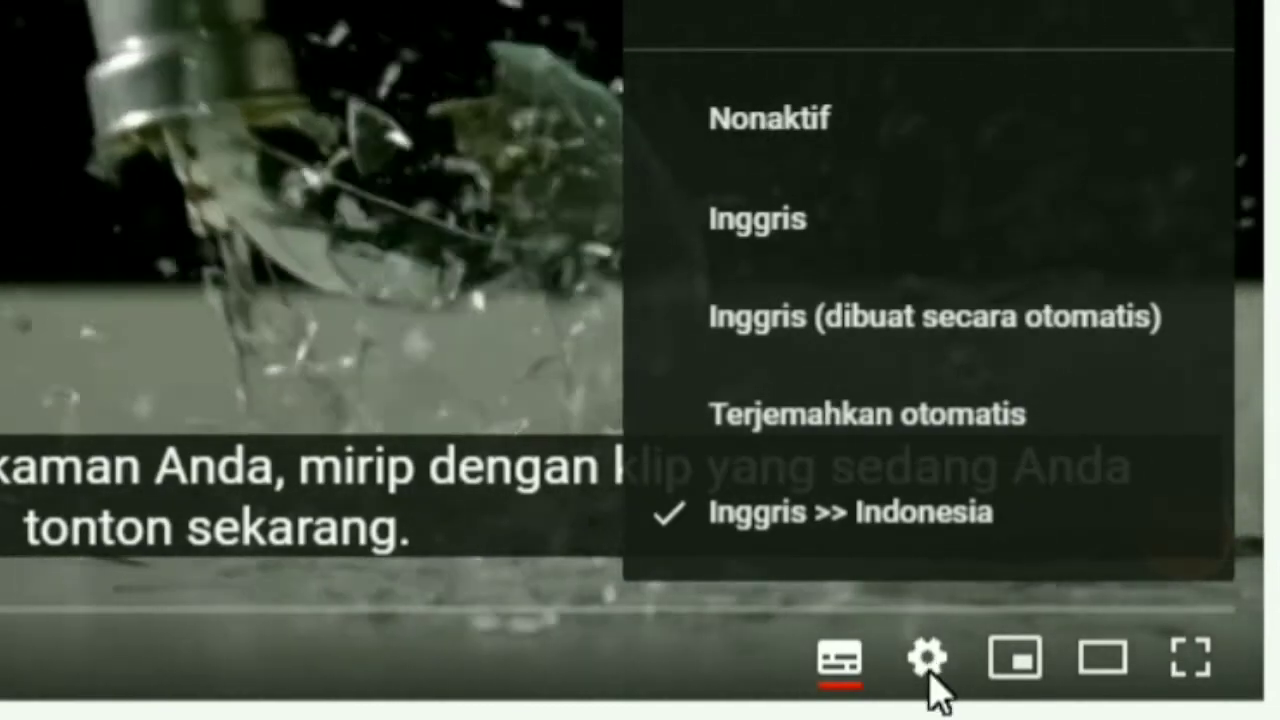
pyautogui.click(927, 657)
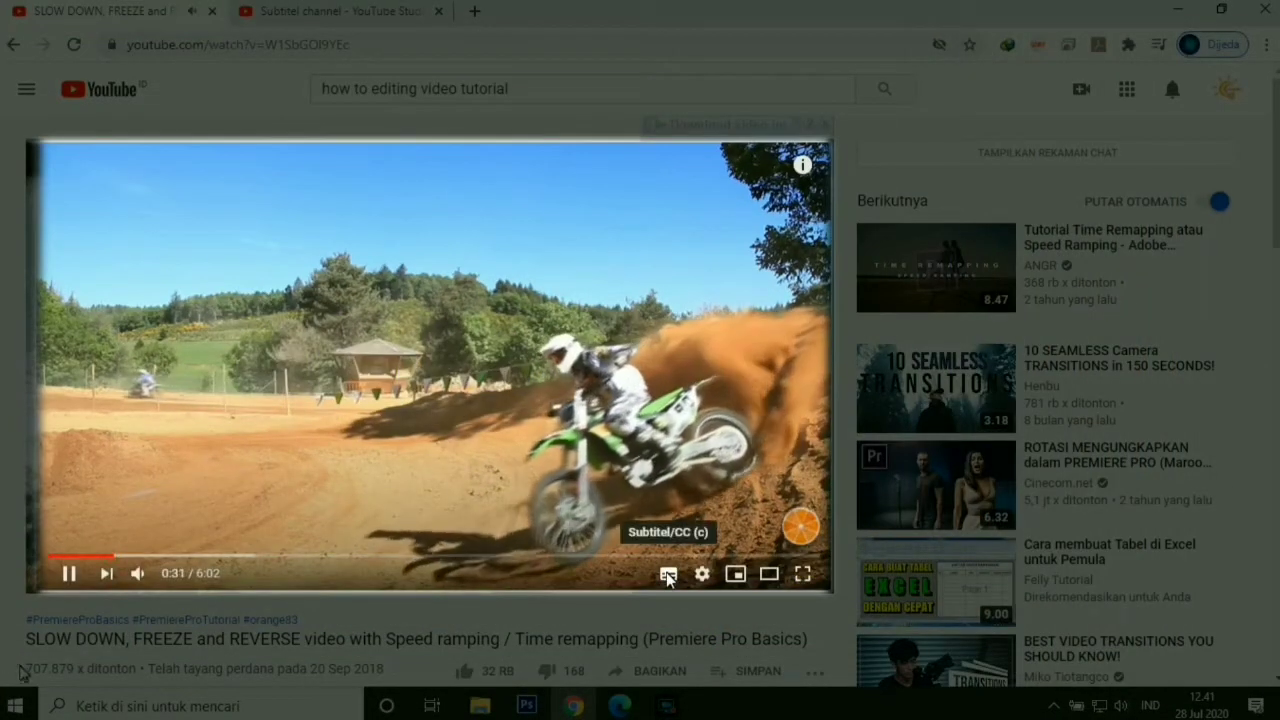
pyautogui.click(668, 575)
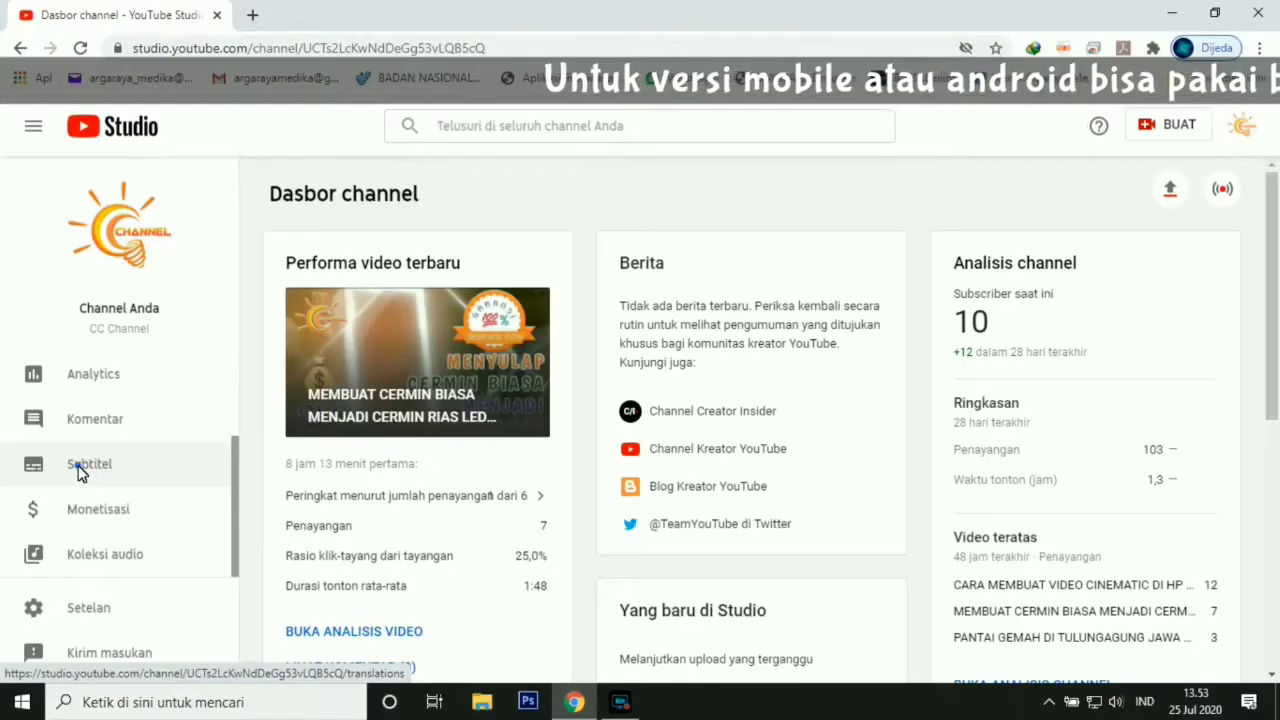
# Open the channel's subtitle list and check the subtitle languages of the CARA MEMBUAT VIDEO CINEMATIC video
pyautogui.click(82, 465)
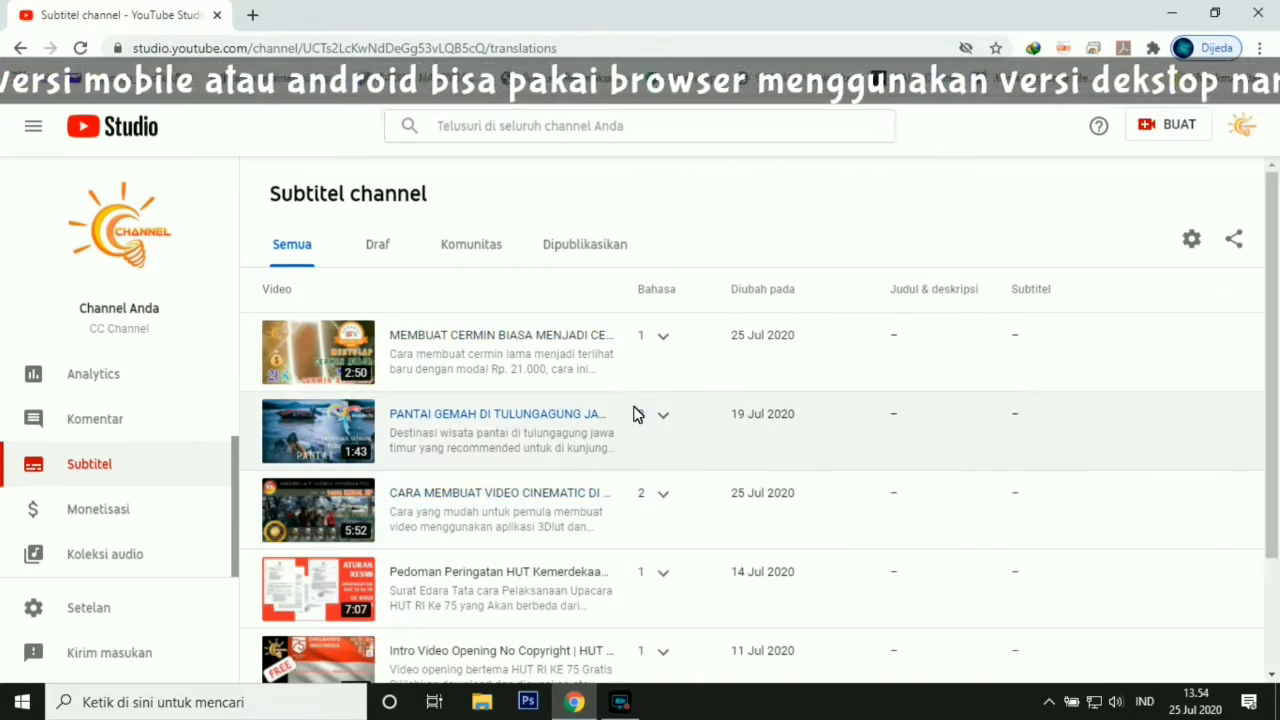
pyautogui.click(663, 495)
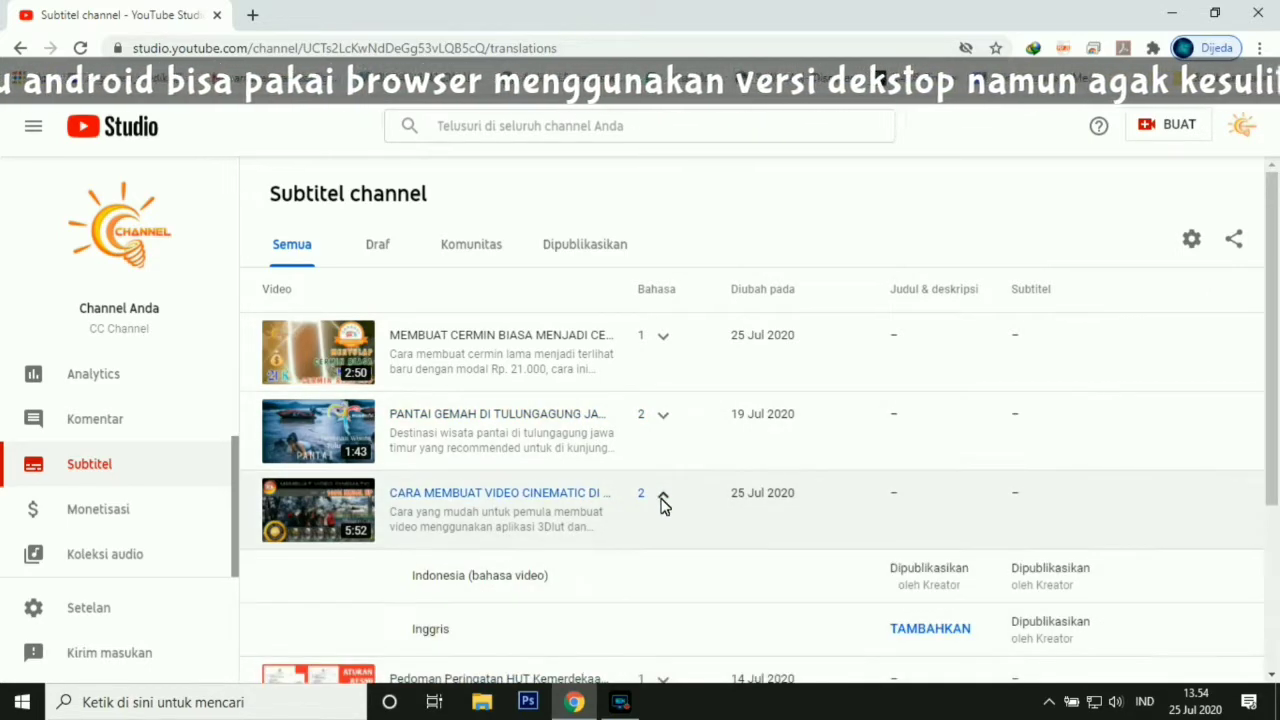
pyautogui.click(663, 495)
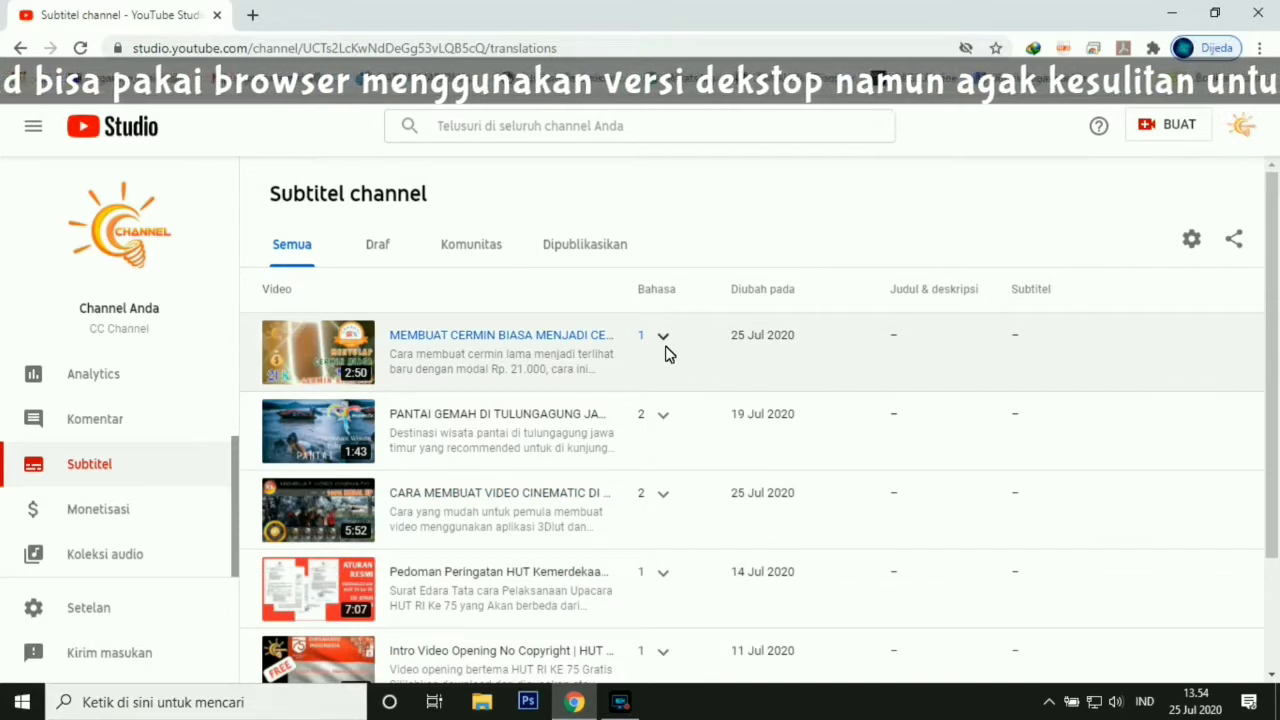
# Add Indonesian subtitles to the MEMBUAT CERMIN BIASA video, choosing to create new subtitles or CC
pyautogui.click(664, 339)
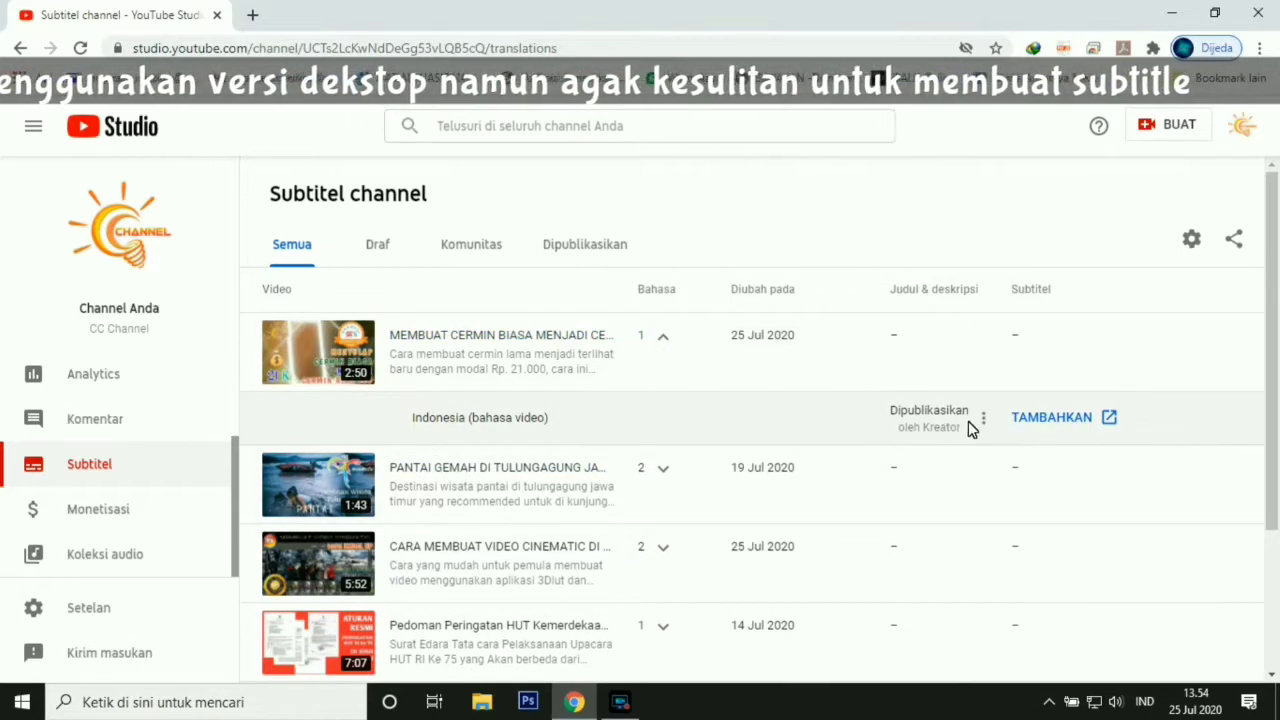
pyautogui.click(1051, 418)
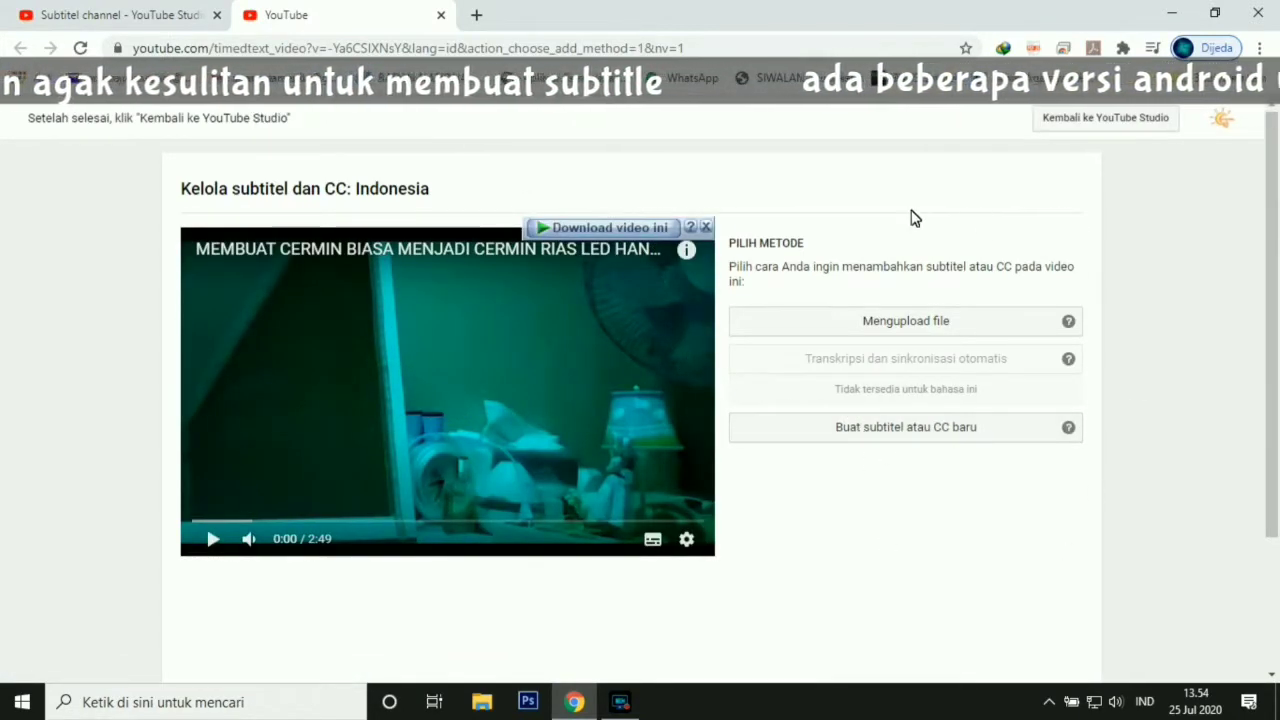
pyautogui.click(707, 228)
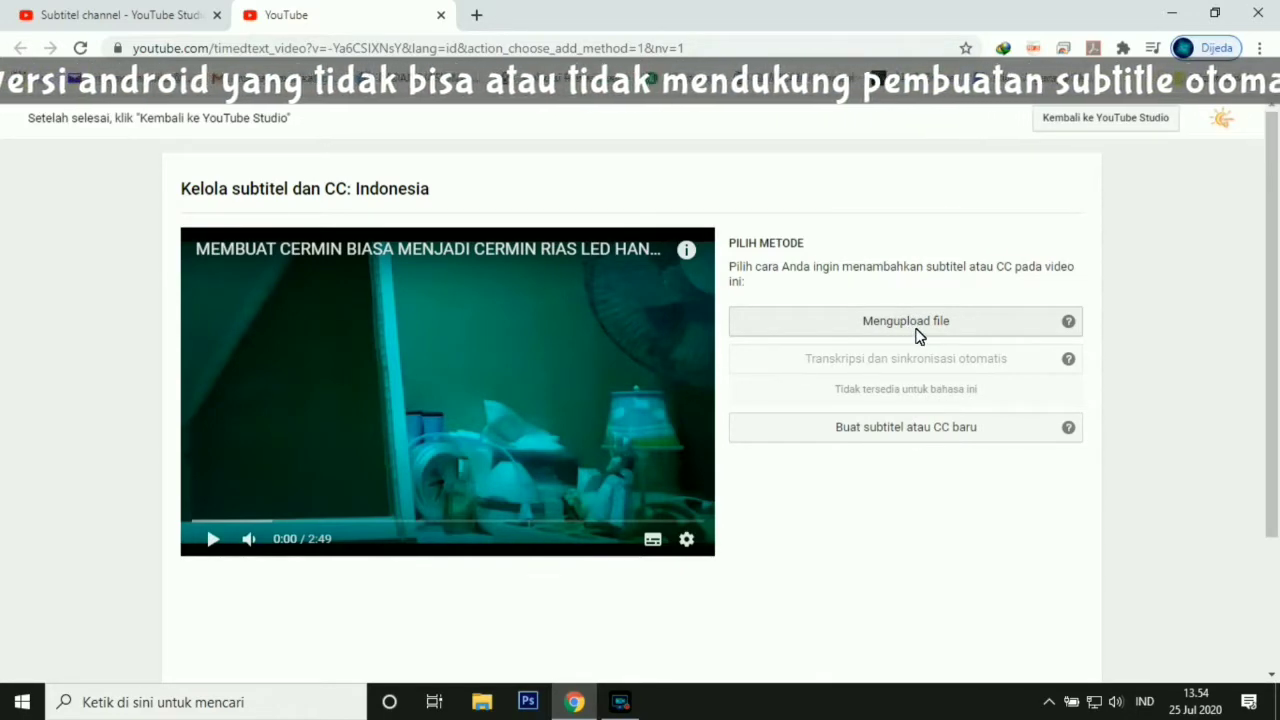
pyautogui.click(908, 430)
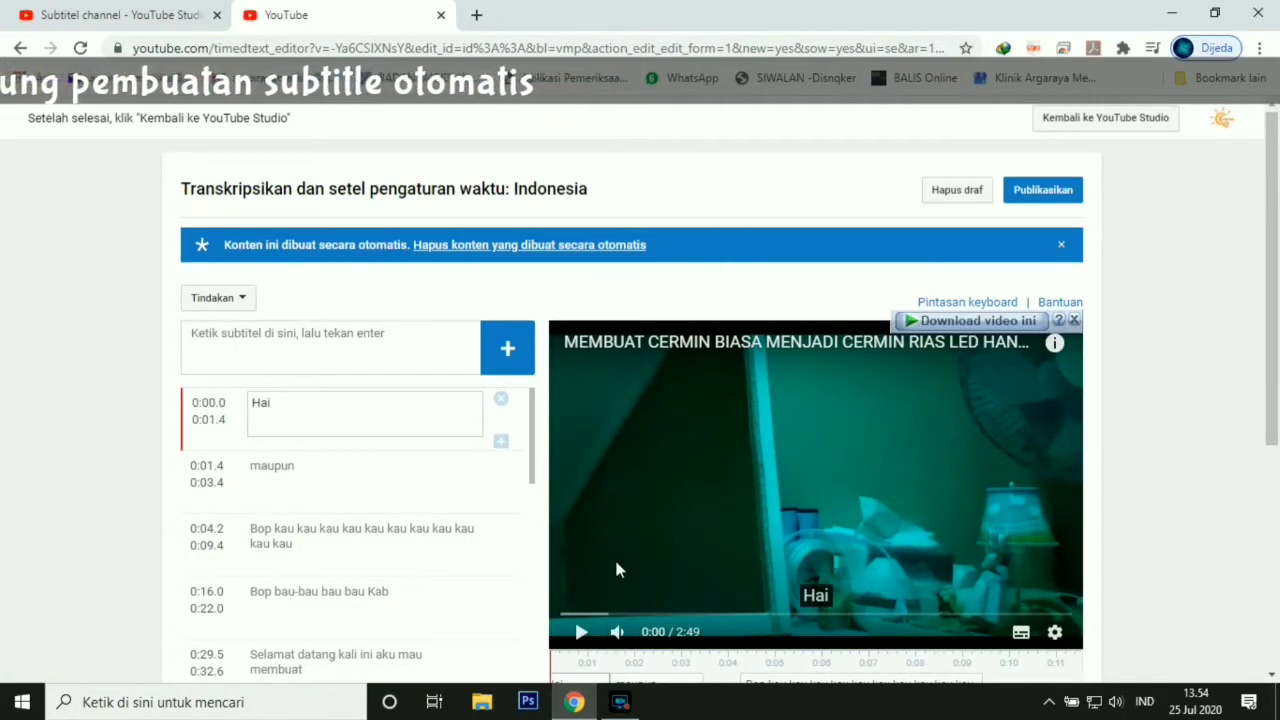
# Play the video and delete the subtitle lines "Bop kau kau", "Bop bau-bau bau bau Kab", "maupun" and "Hai"
pyautogui.scroll(-1, 235, 490)
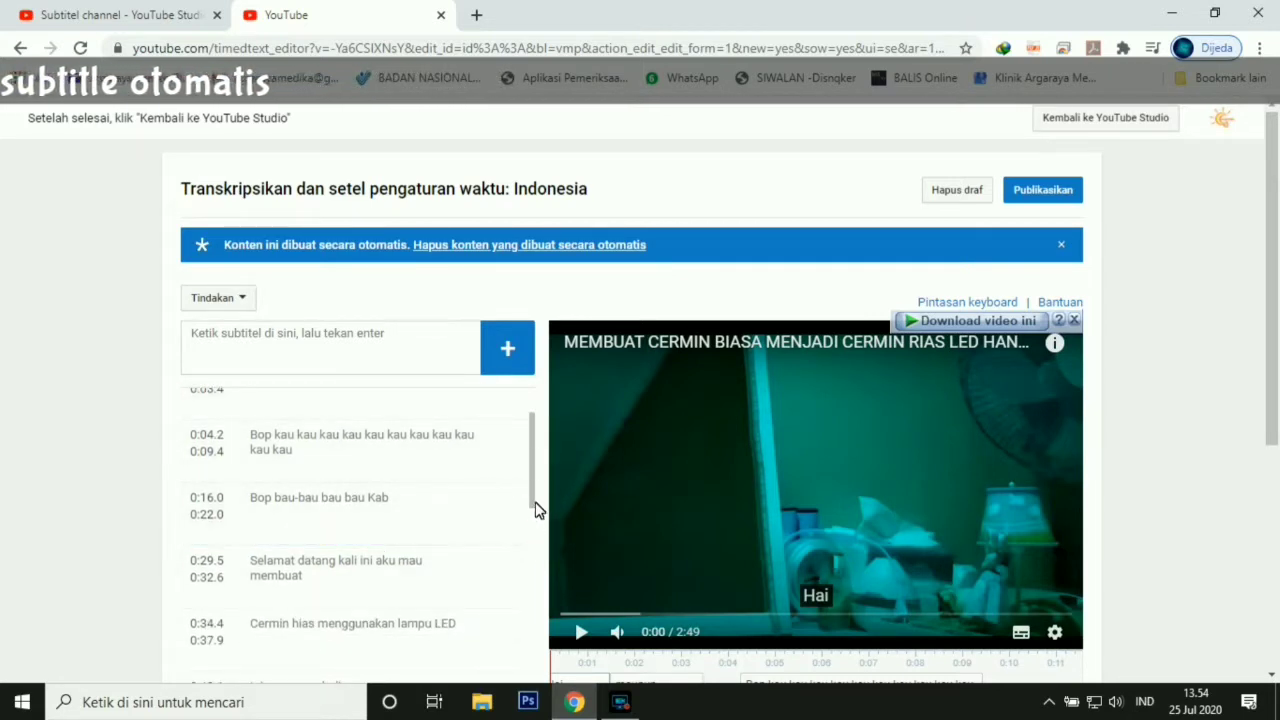
pyautogui.moveTo(531, 503); pyautogui.dragTo(537, 450)
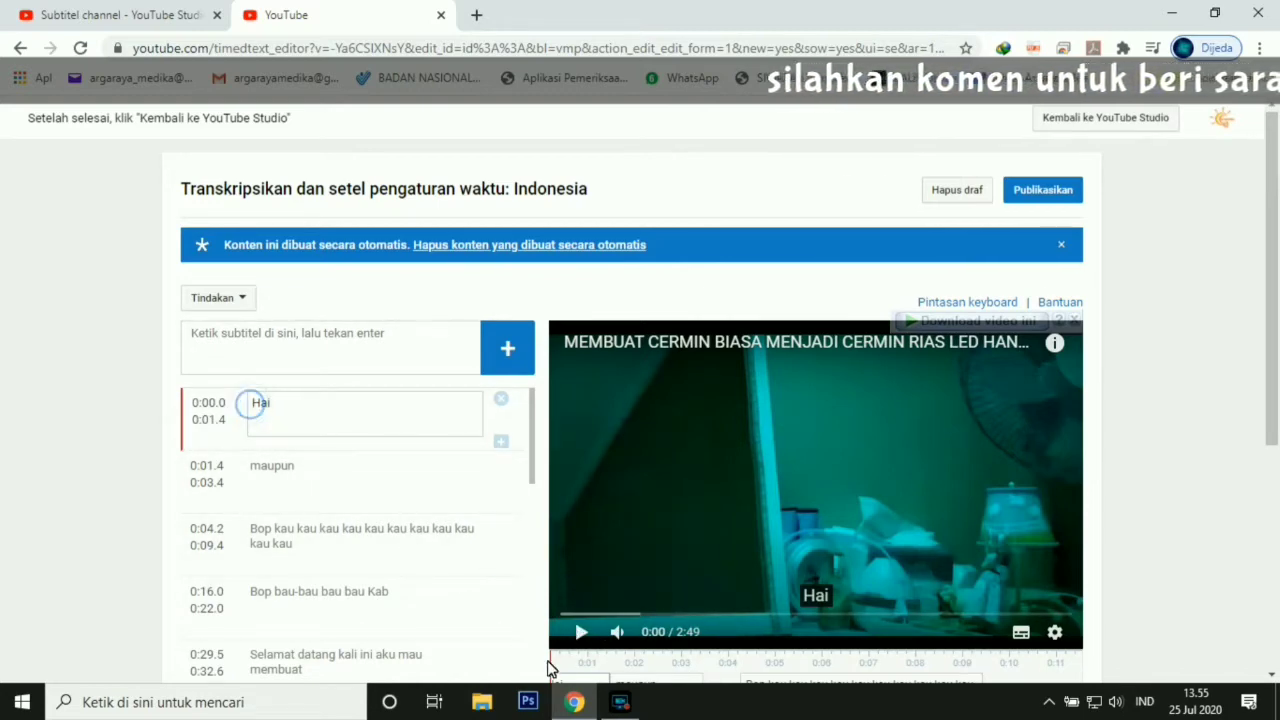
pyautogui.click(582, 637)
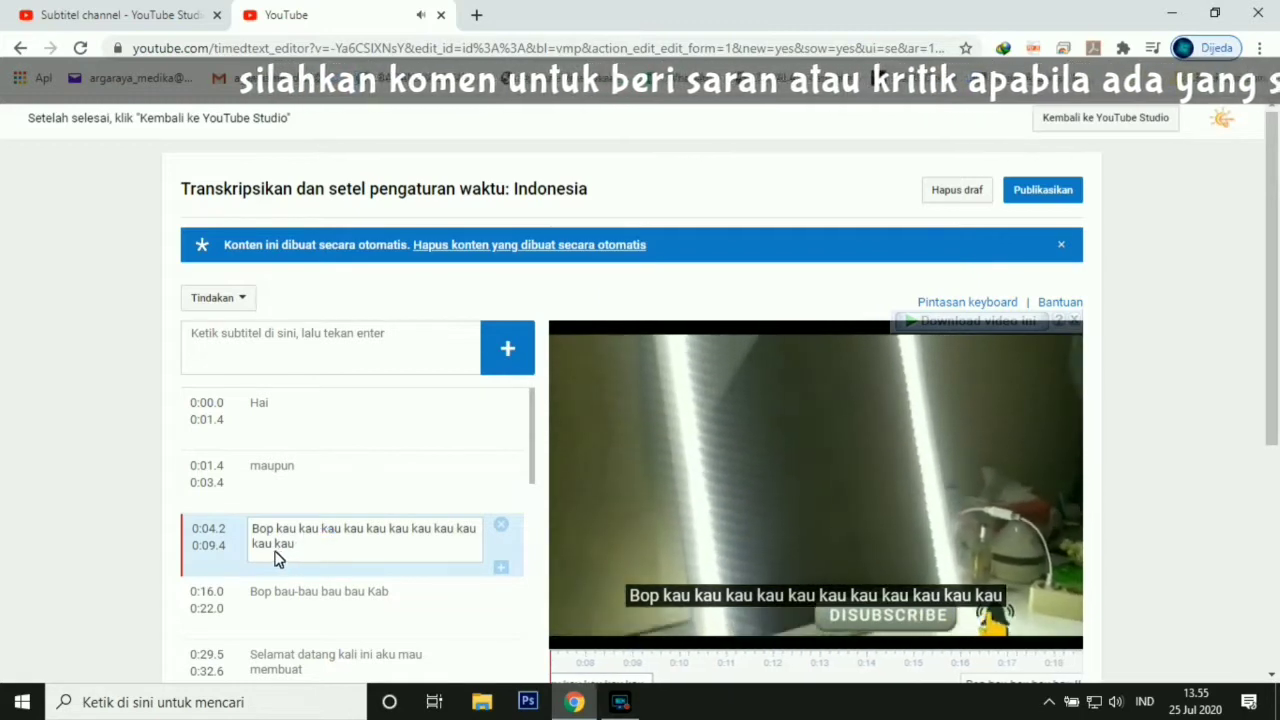
pyautogui.click(274, 549)
pyautogui.doubleClick(276, 545)
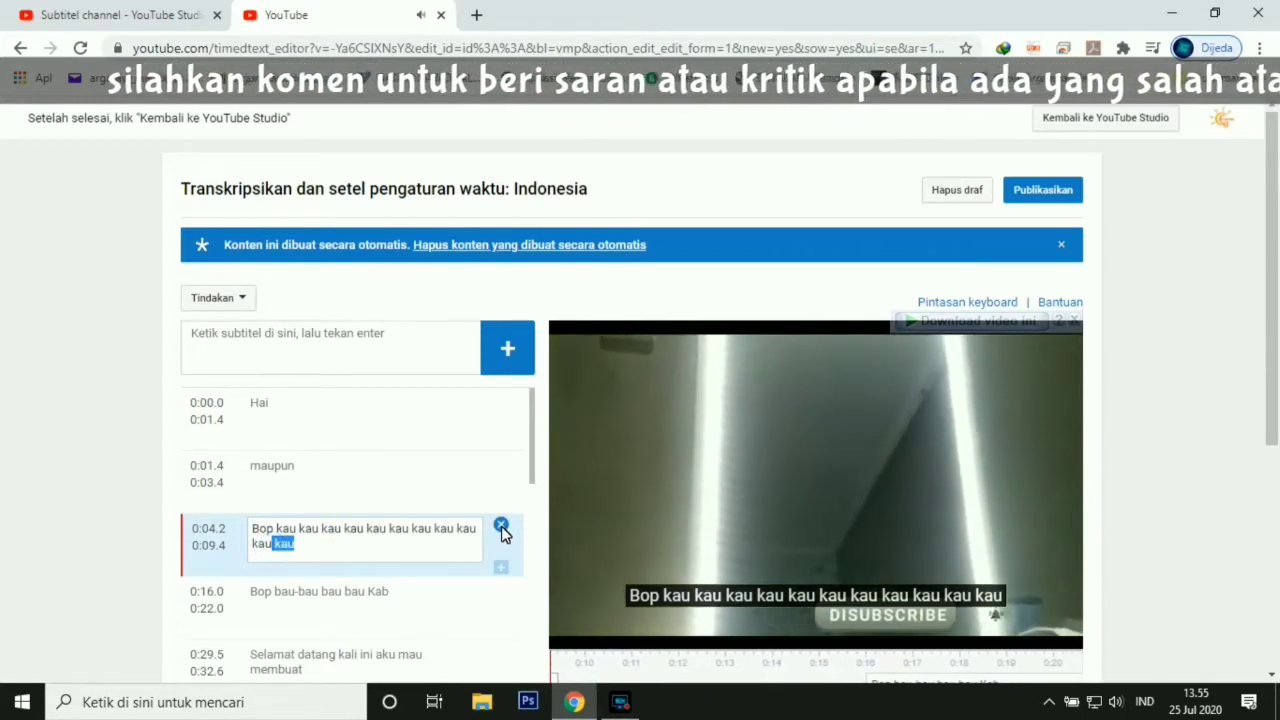
pyautogui.click(499, 525)
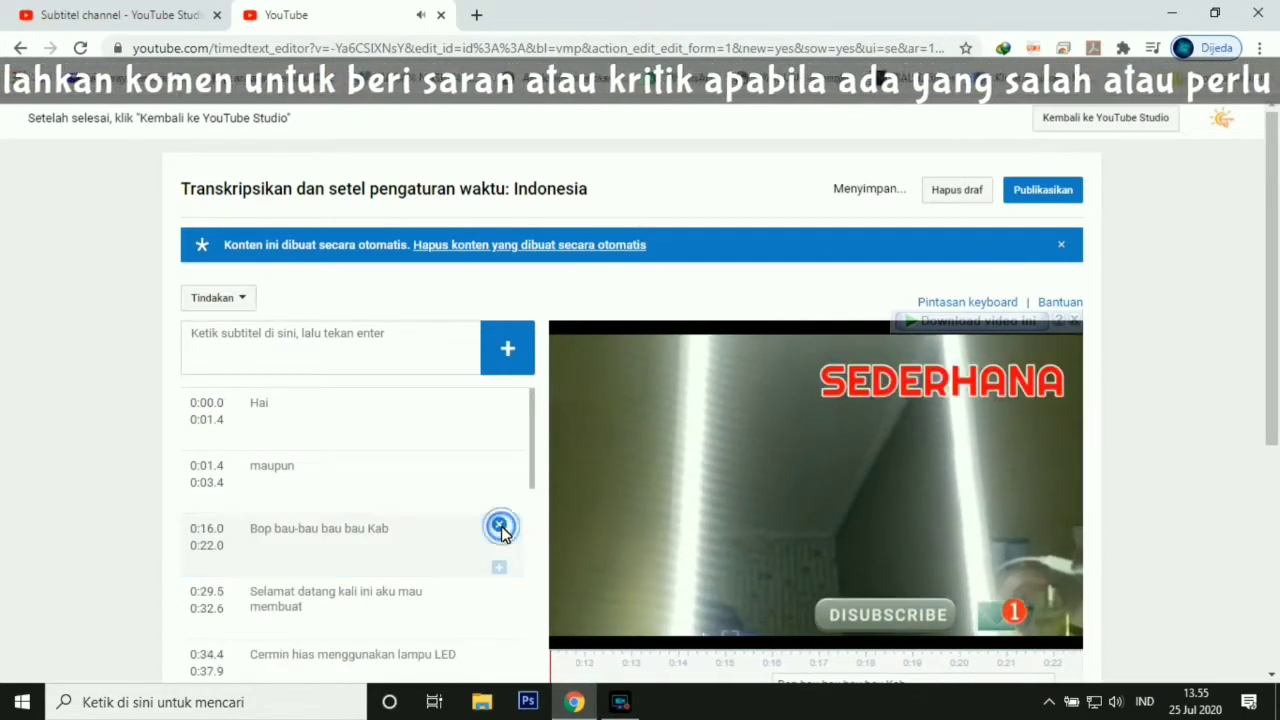
pyautogui.click(499, 526)
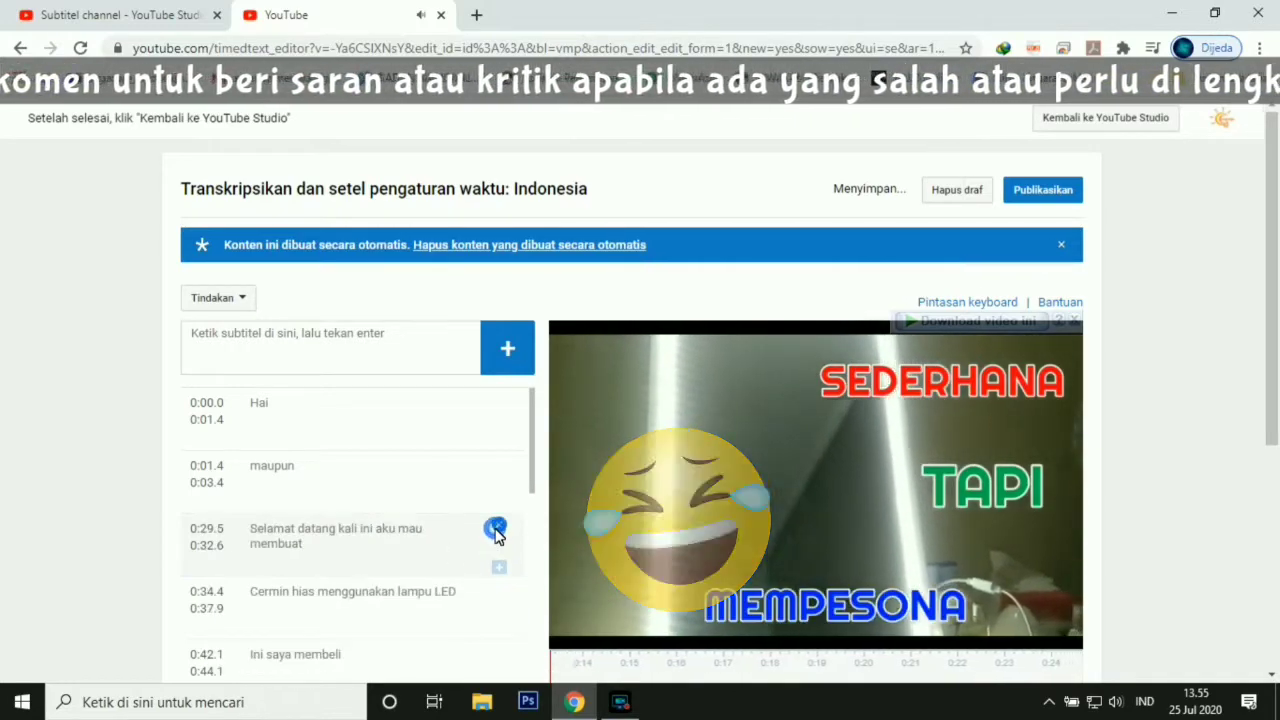
pyautogui.click(499, 462)
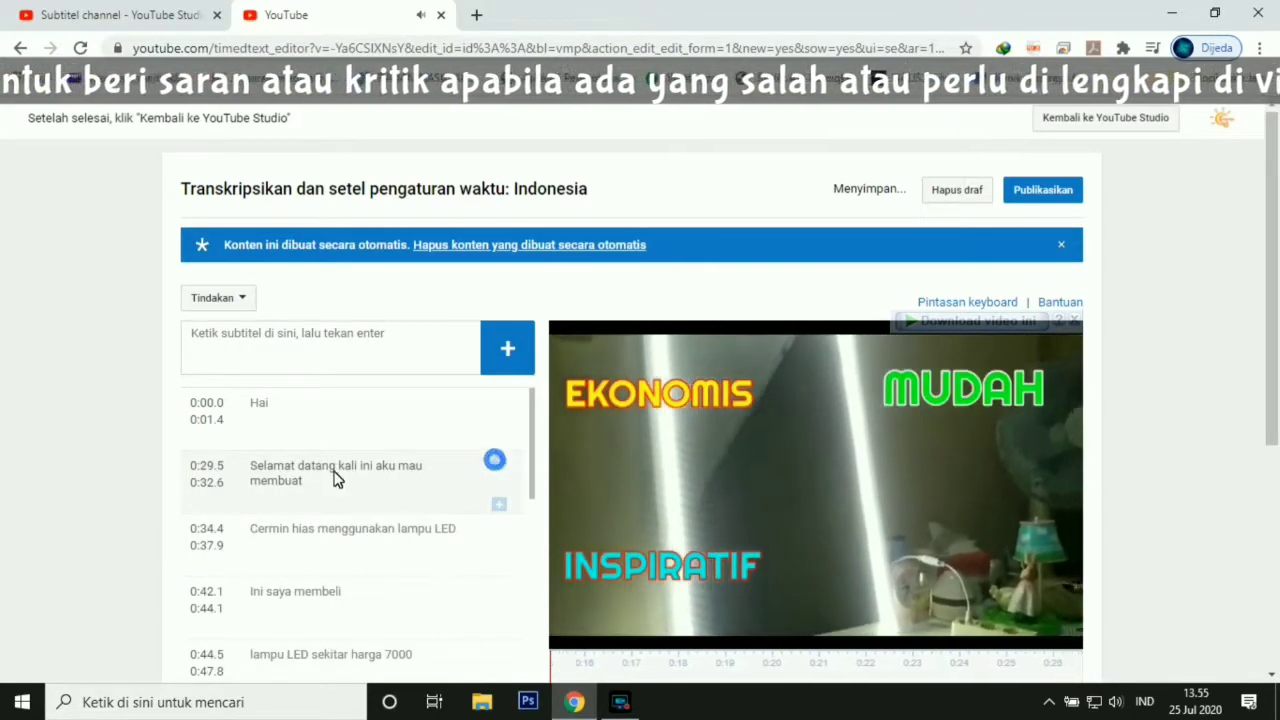
pyautogui.click(499, 401)
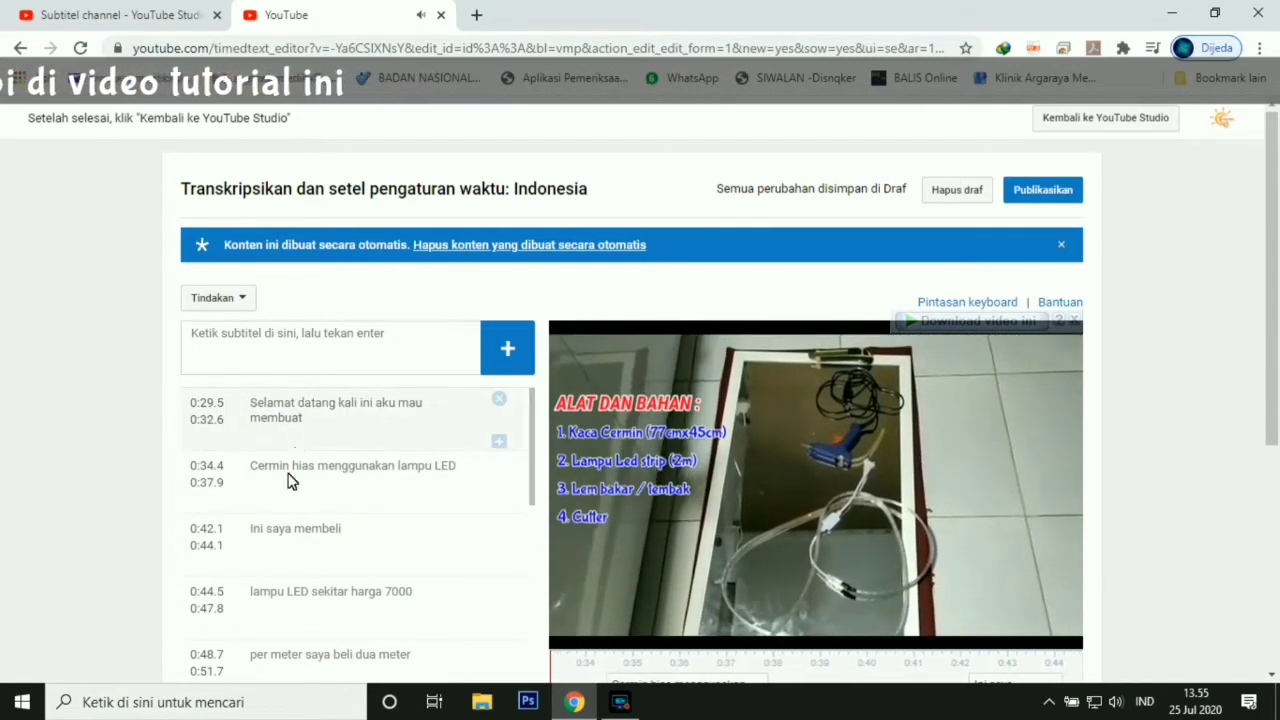
# Correct the 0:34.4 subtitle to "Cermin rias menggunakan lampu LED" and resume the video
pyautogui.click(300, 477)
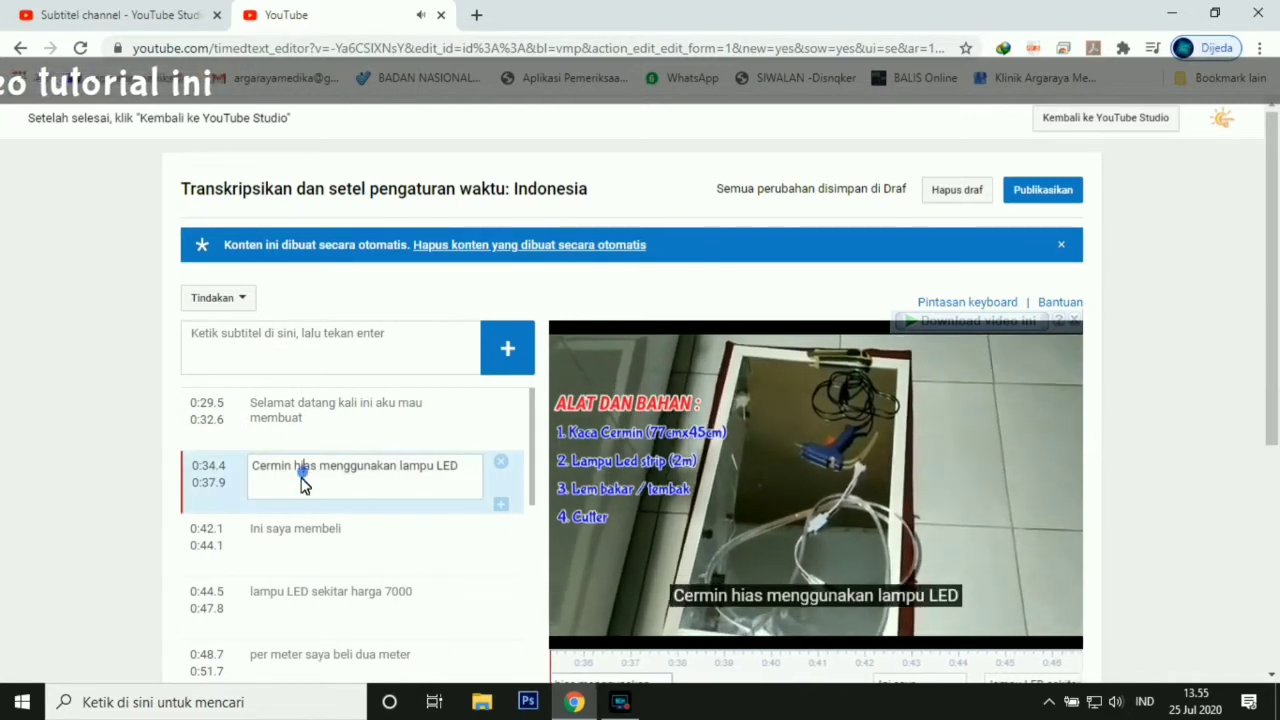
pyautogui.doubleClick(302, 470)
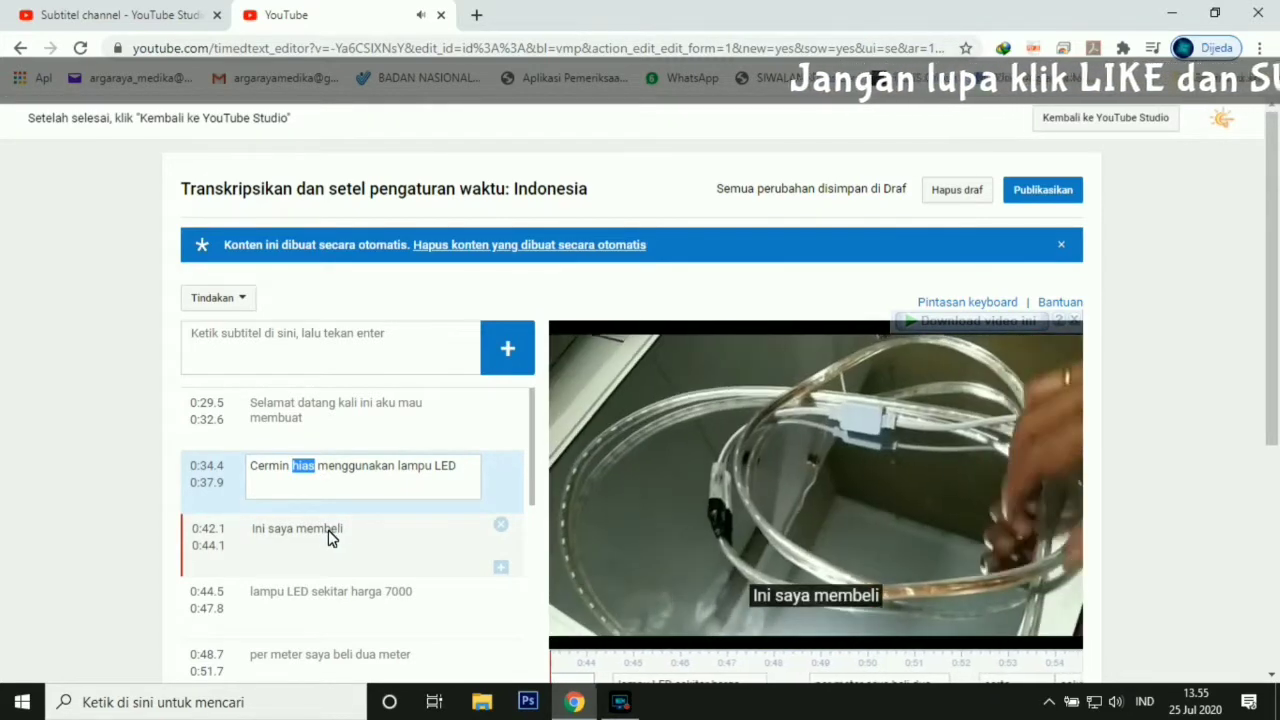
pyautogui.write('rias')
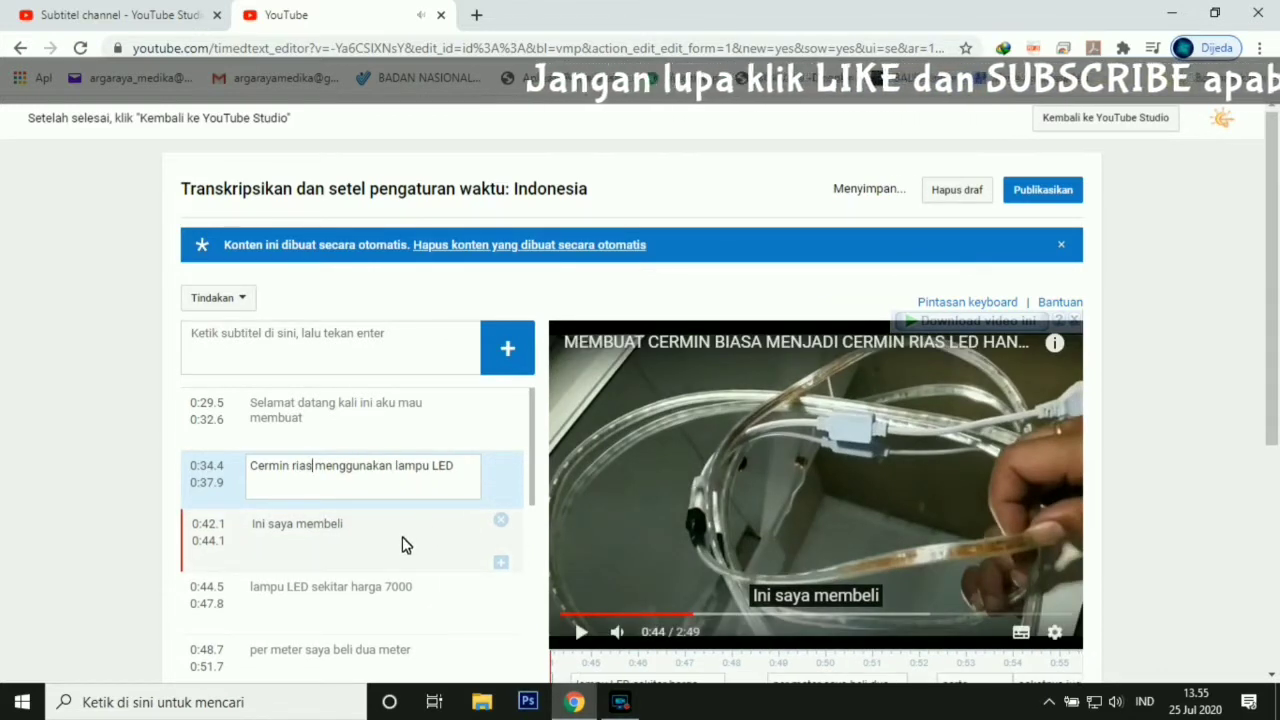
pyautogui.click(392, 540)
pyautogui.click(578, 628)
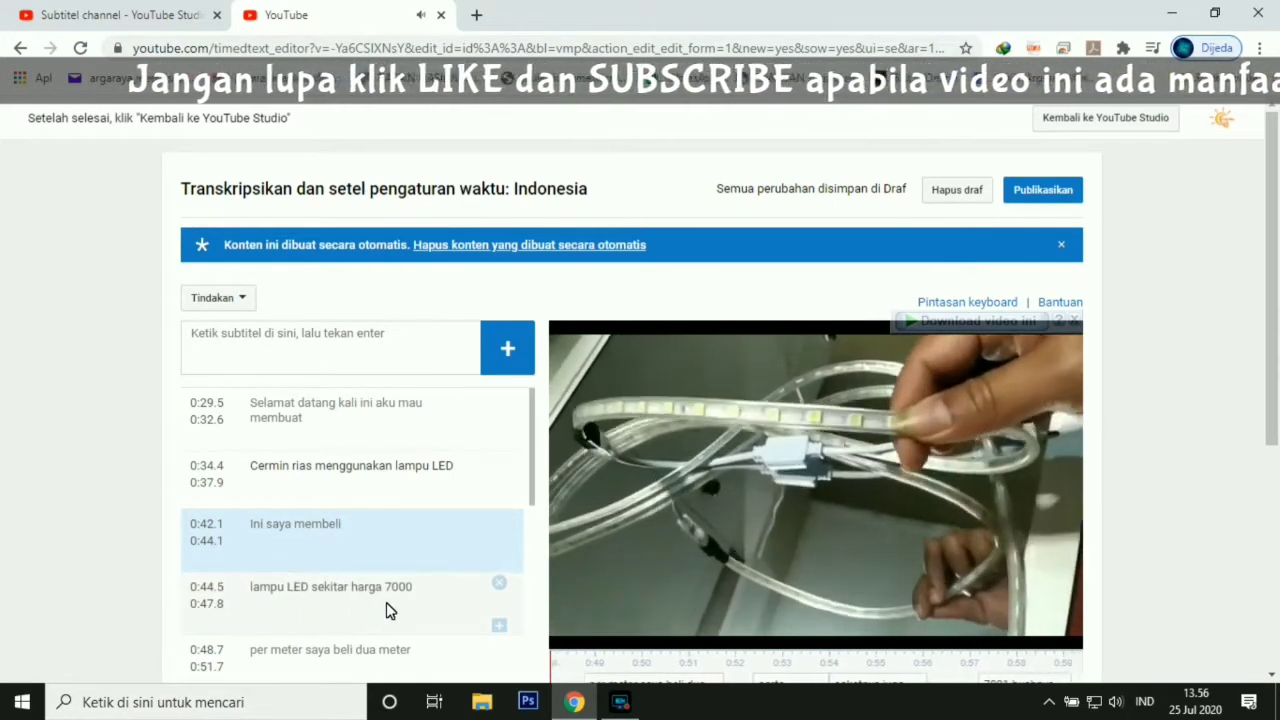
# Correct the 0:57.1 subtitle to "7000 satu buahnya" and resume the video
pyautogui.scroll(-2, 391, 610)
pyautogui.scroll(1, 394, 573)
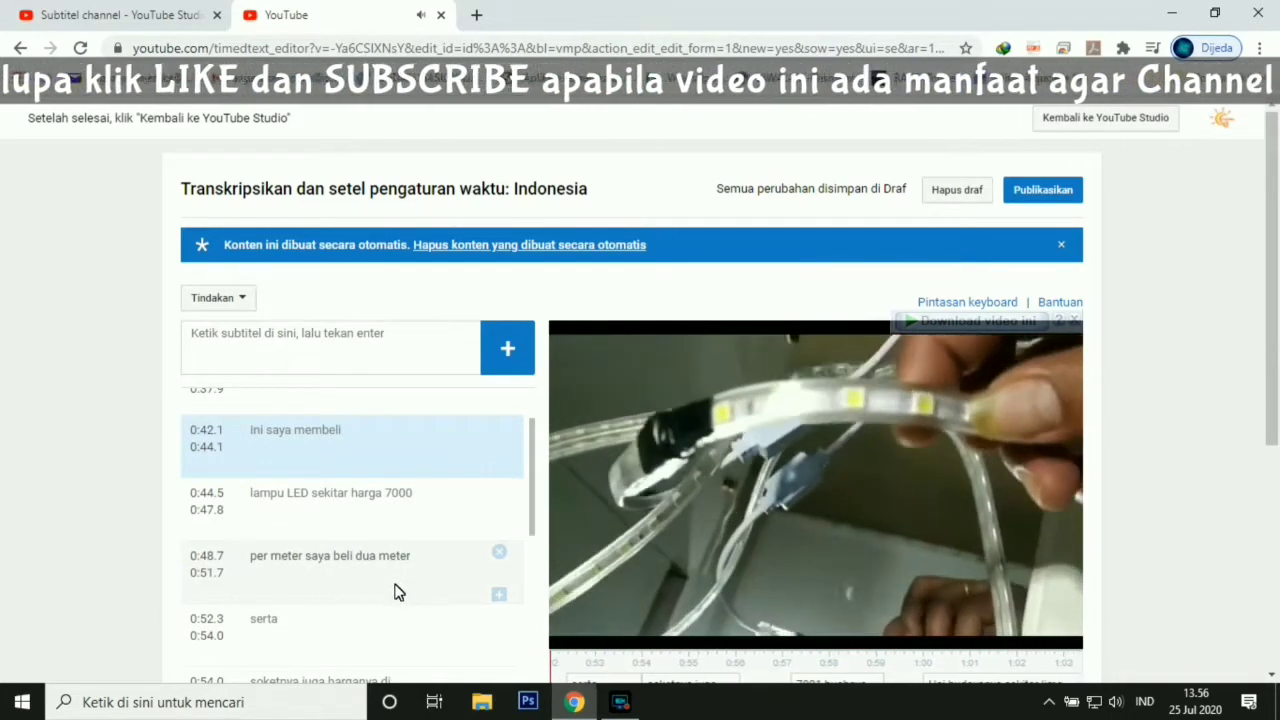
pyautogui.scroll(-1, 398, 592)
pyautogui.scroll(-1, 288, 602)
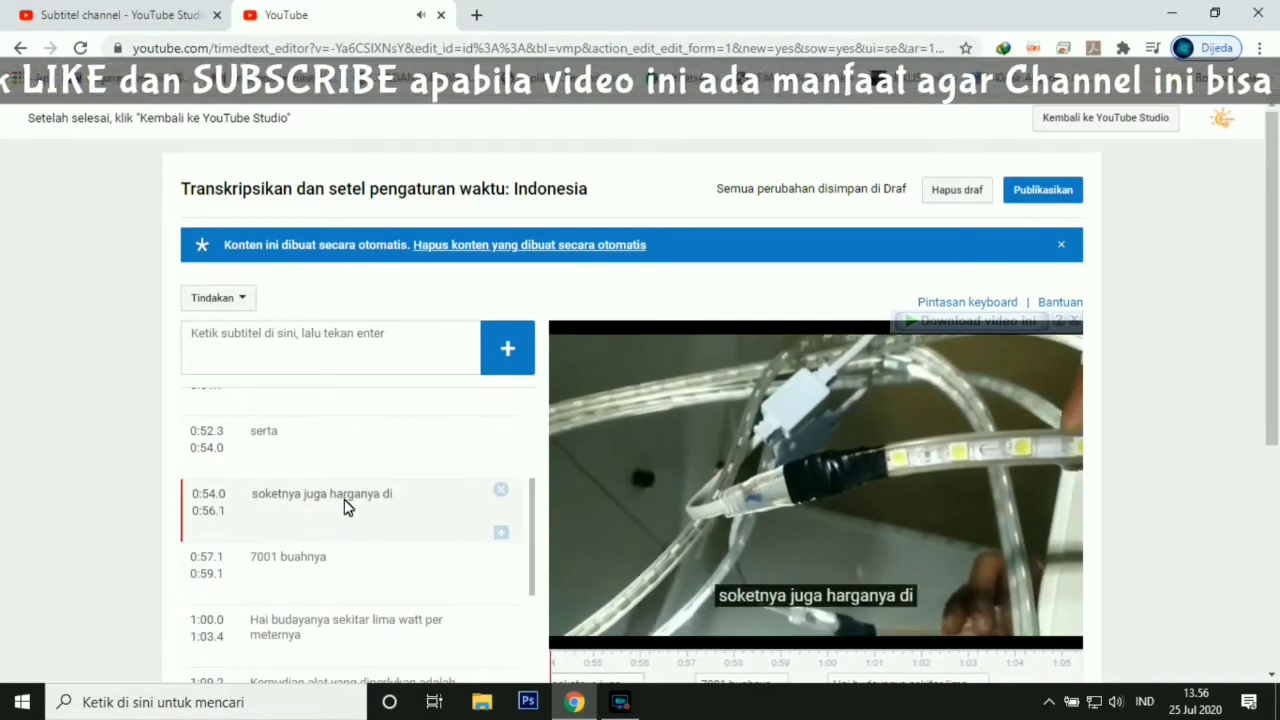
pyautogui.scroll(-1, 370, 590)
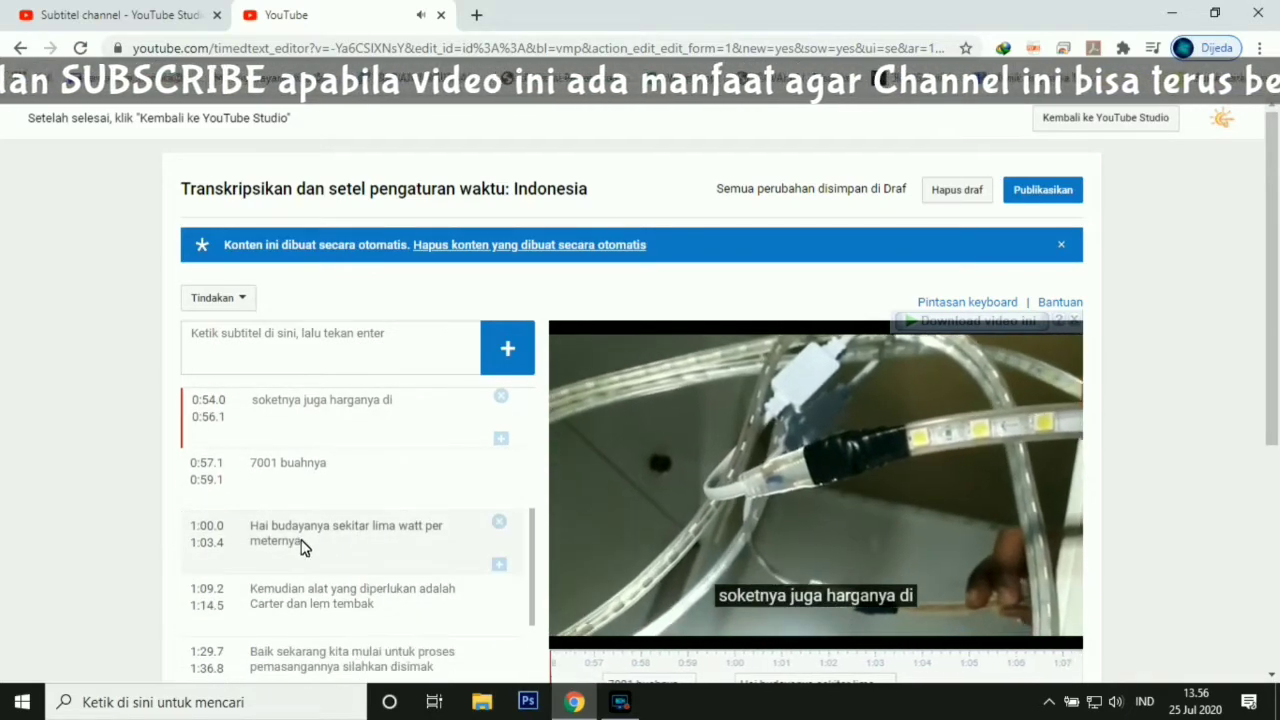
pyautogui.click(267, 471)
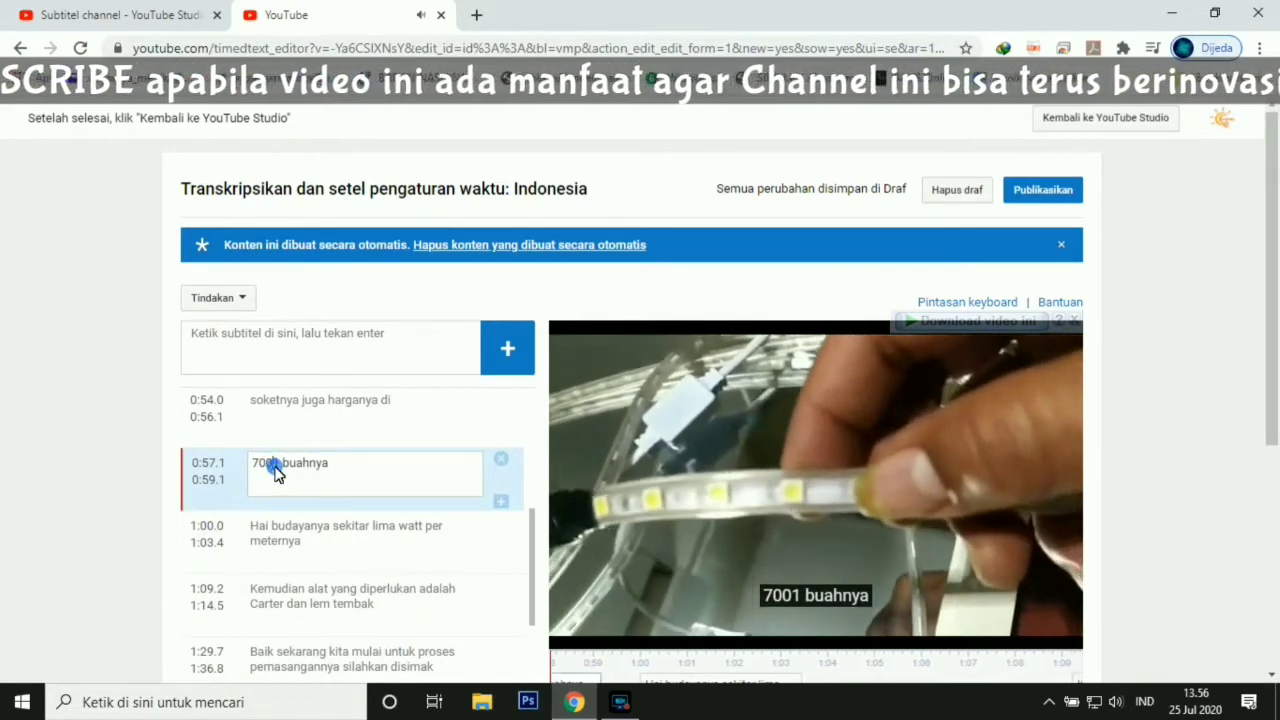
pyautogui.scroll(-5, 280, 473)
pyautogui.press('BackSpace')
pyautogui.write('0 satu')
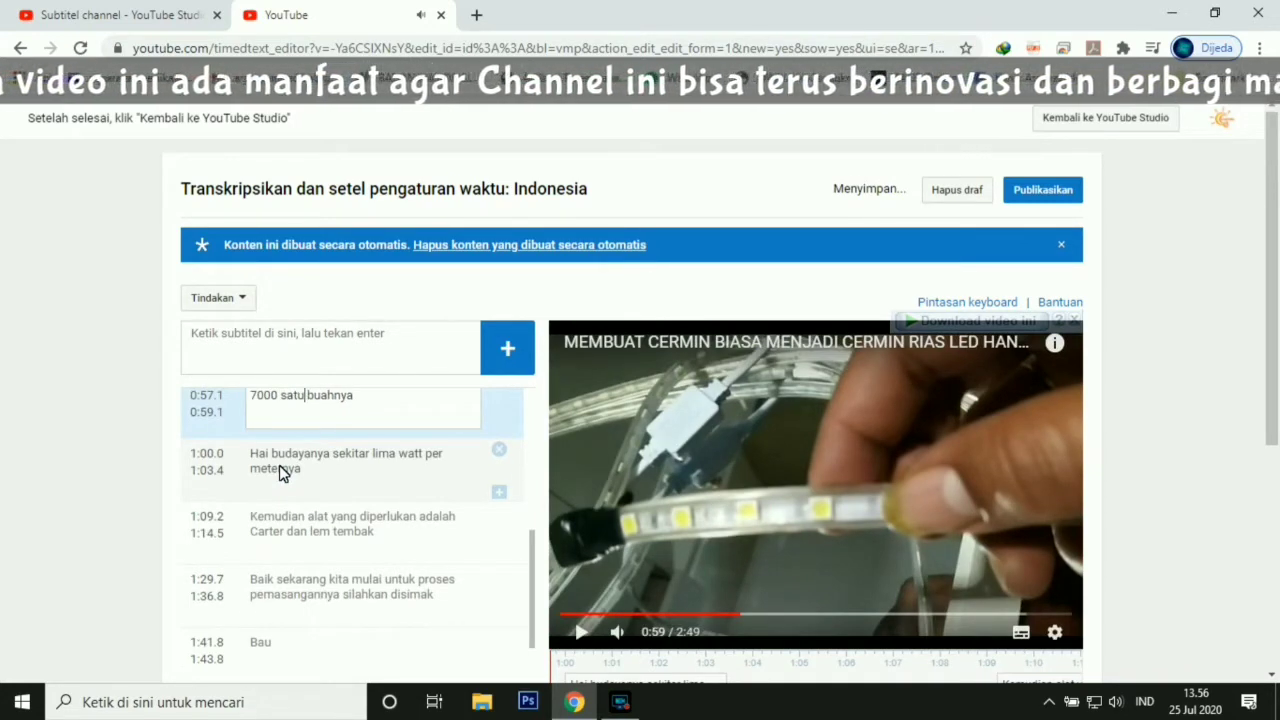
pyautogui.click(586, 638)
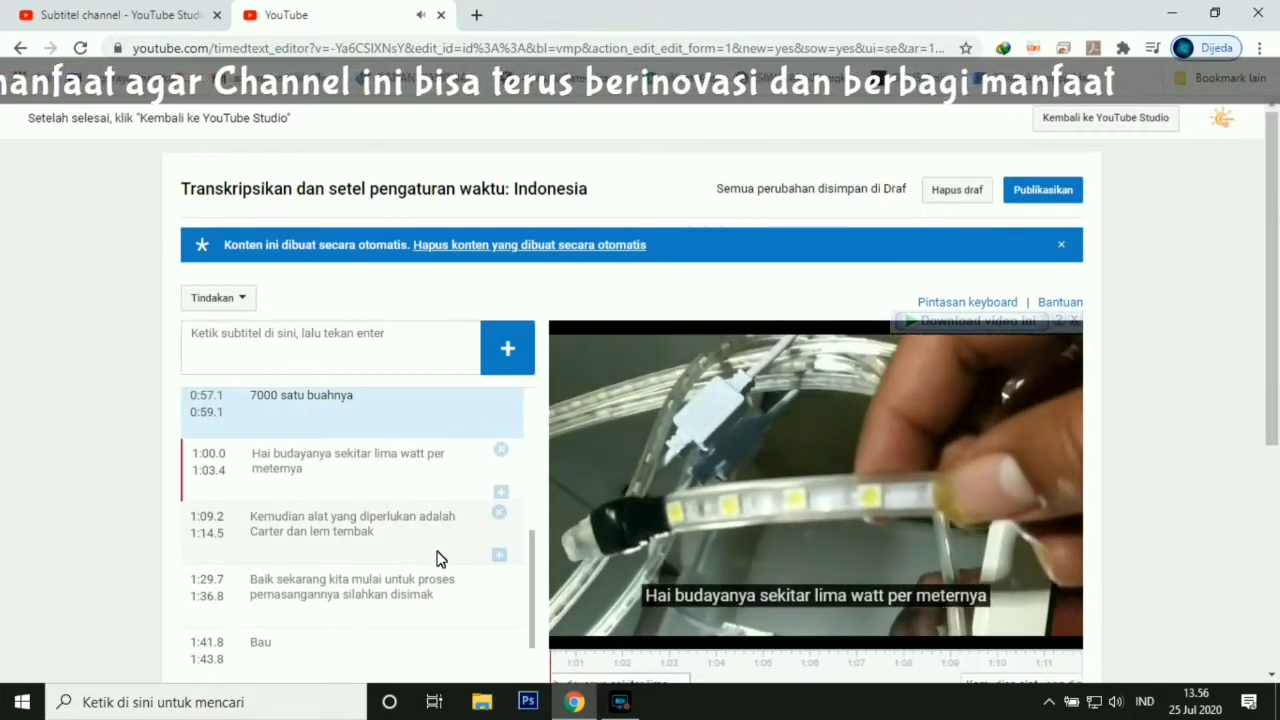
# Correct the 1:00.0 subtitle to "Untuk dayanya sekitar 5 watt per meternya"
pyautogui.click(293, 462)
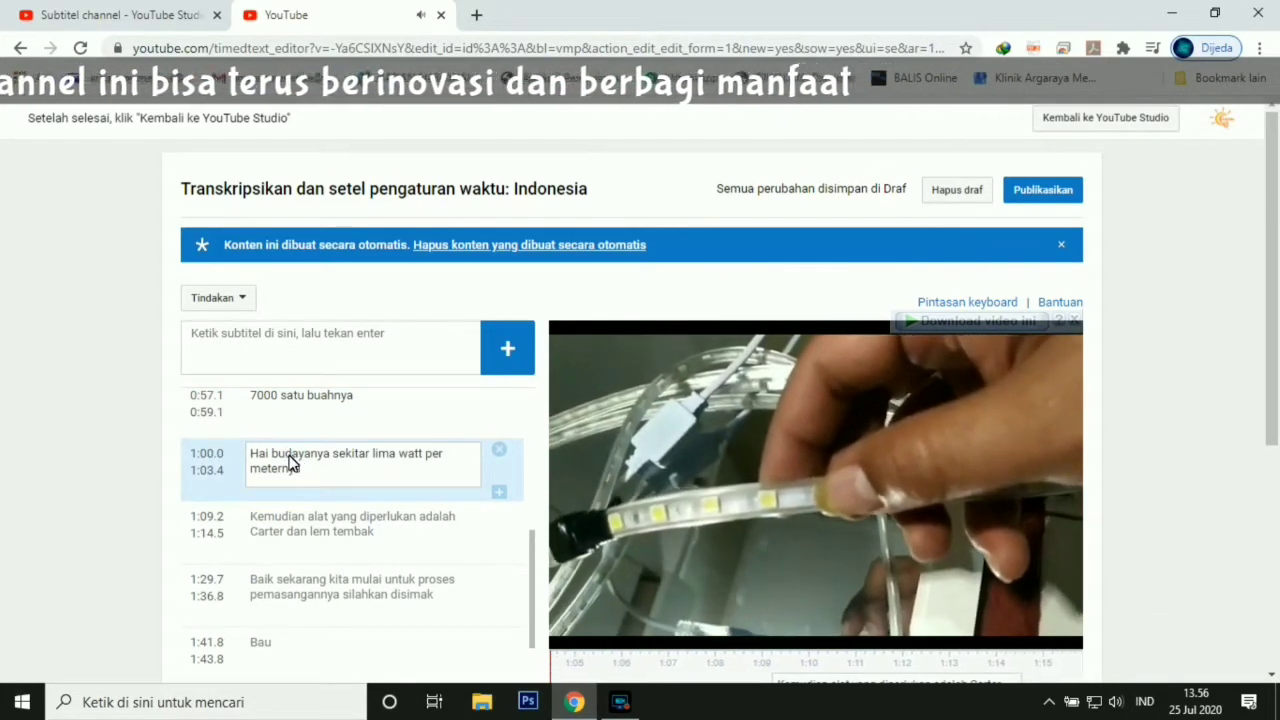
pyautogui.moveTo(287, 457); pyautogui.dragTo(227, 464)
pyautogui.scroll(-3, 227, 466)
pyautogui.press('BackSpace')
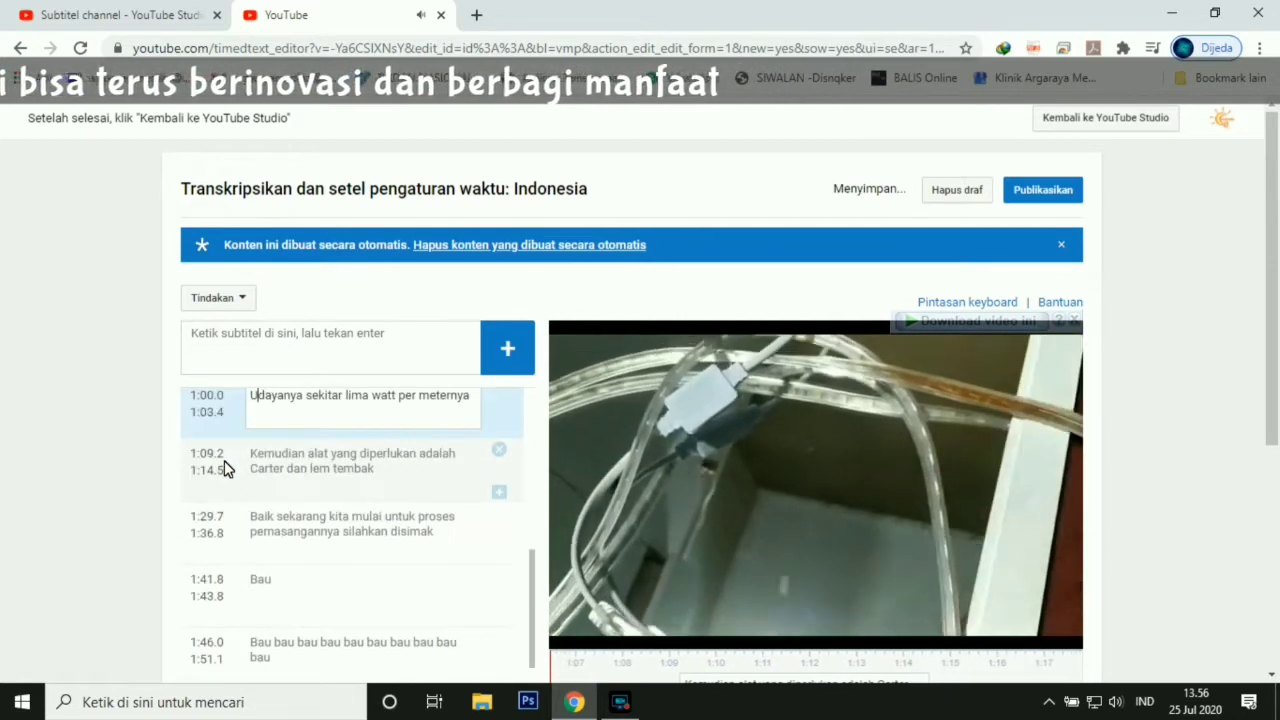
pyautogui.write('Untuk')
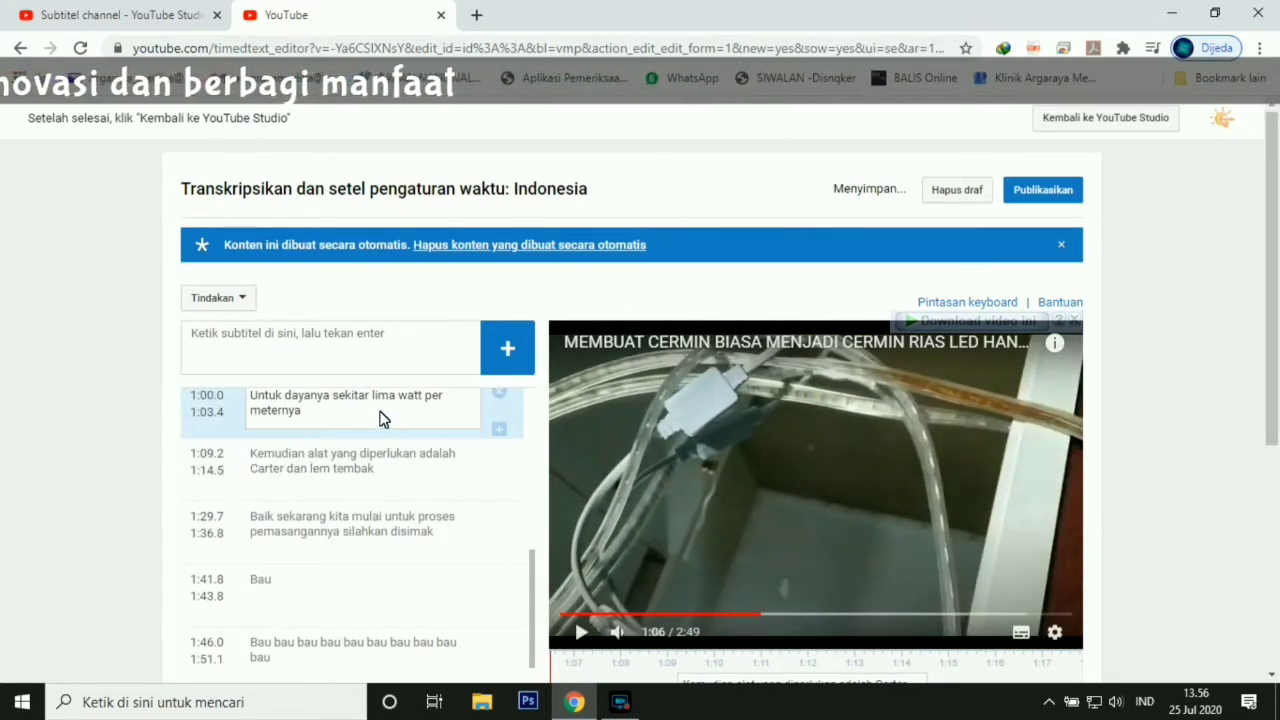
pyautogui.moveTo(384, 397); pyautogui.dragTo(396, 397)
pyautogui.scroll(3, 391, 403)
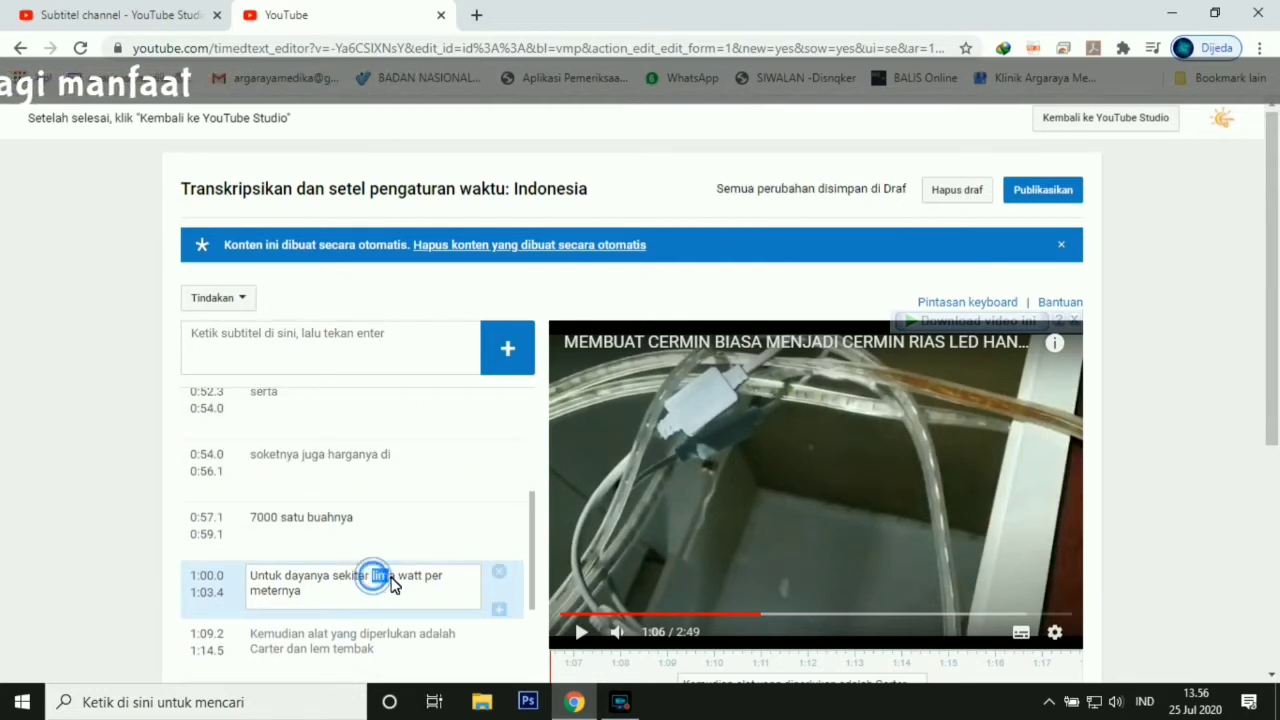
pyautogui.write('5')
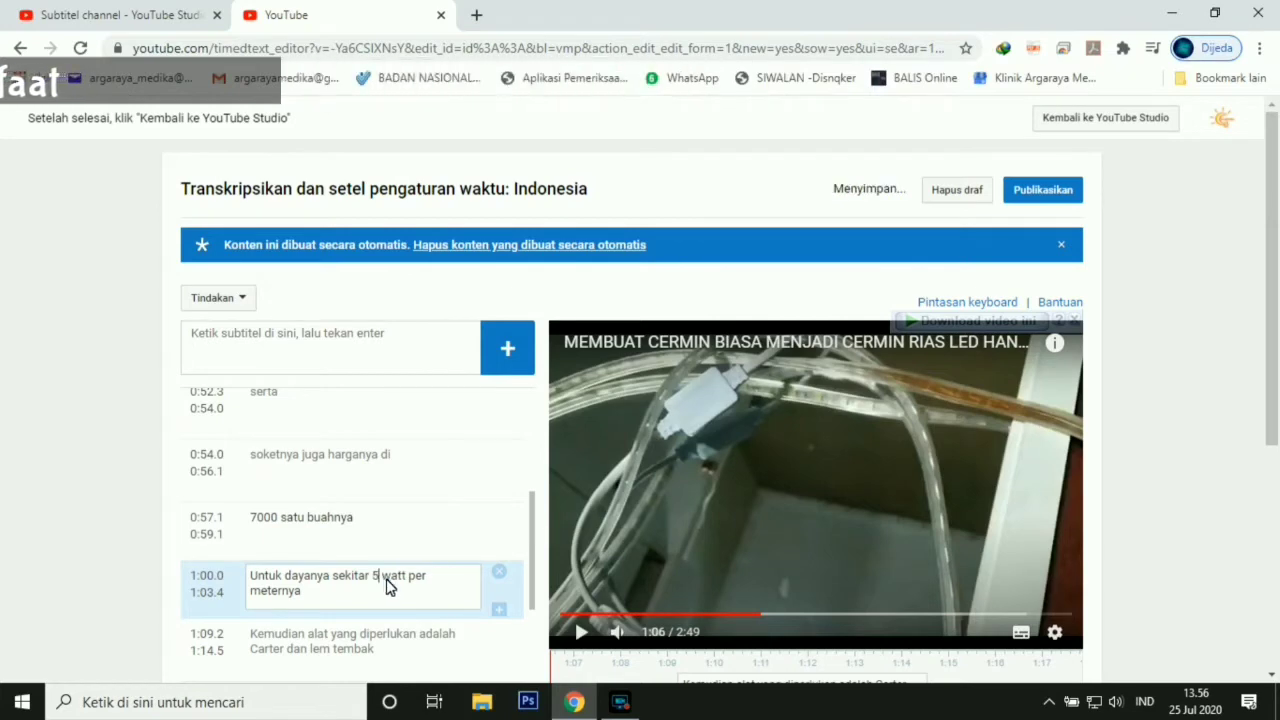
pyautogui.scroll(-6, 434, 569)
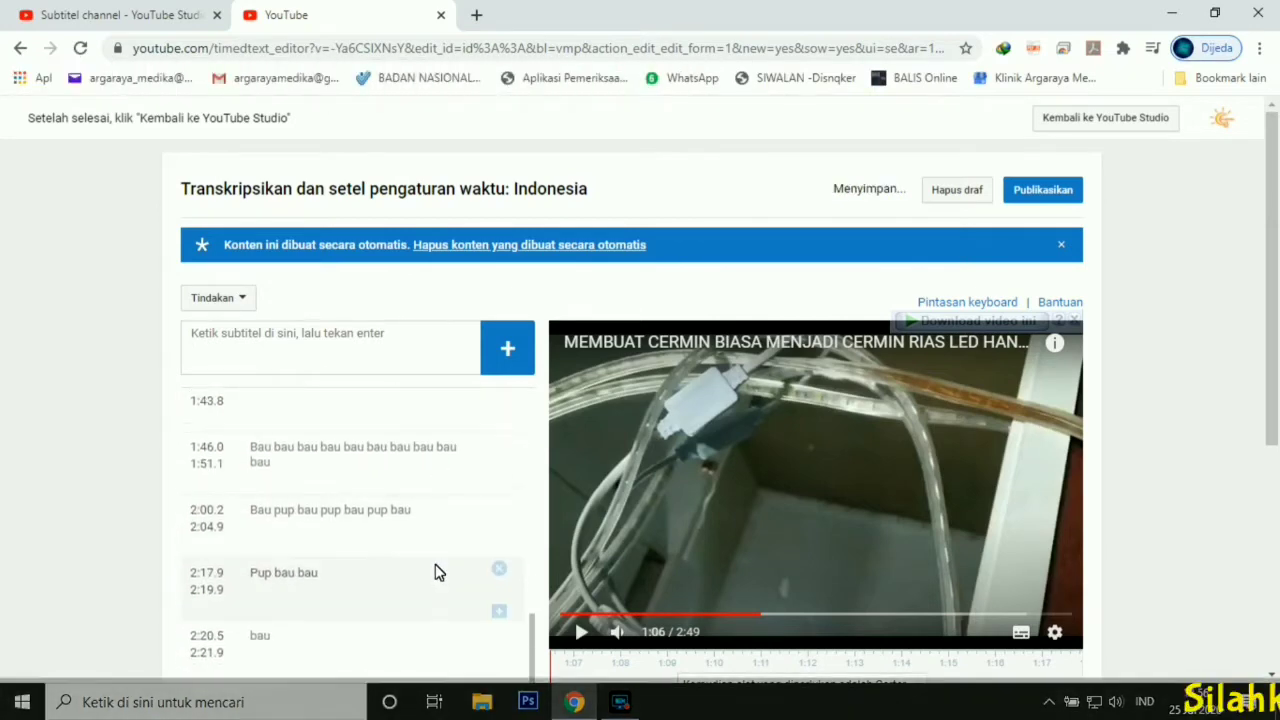
# Delete the subtitle lines "Bau pup bau pup bau pup bau", "Pup bau bau", "bau", "bau bau" and "bau bau bau bau bau" after 1:36.8
pyautogui.scroll(2, 436, 570)
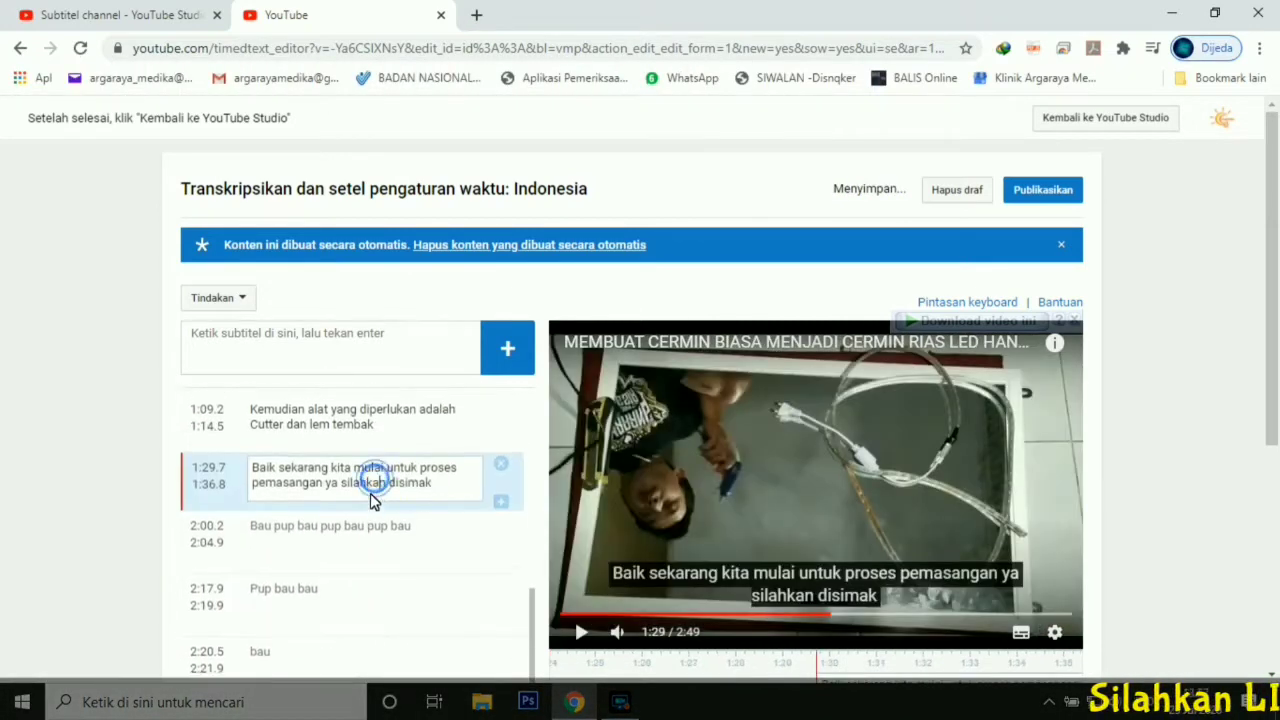
pyautogui.scroll(3, 371, 496)
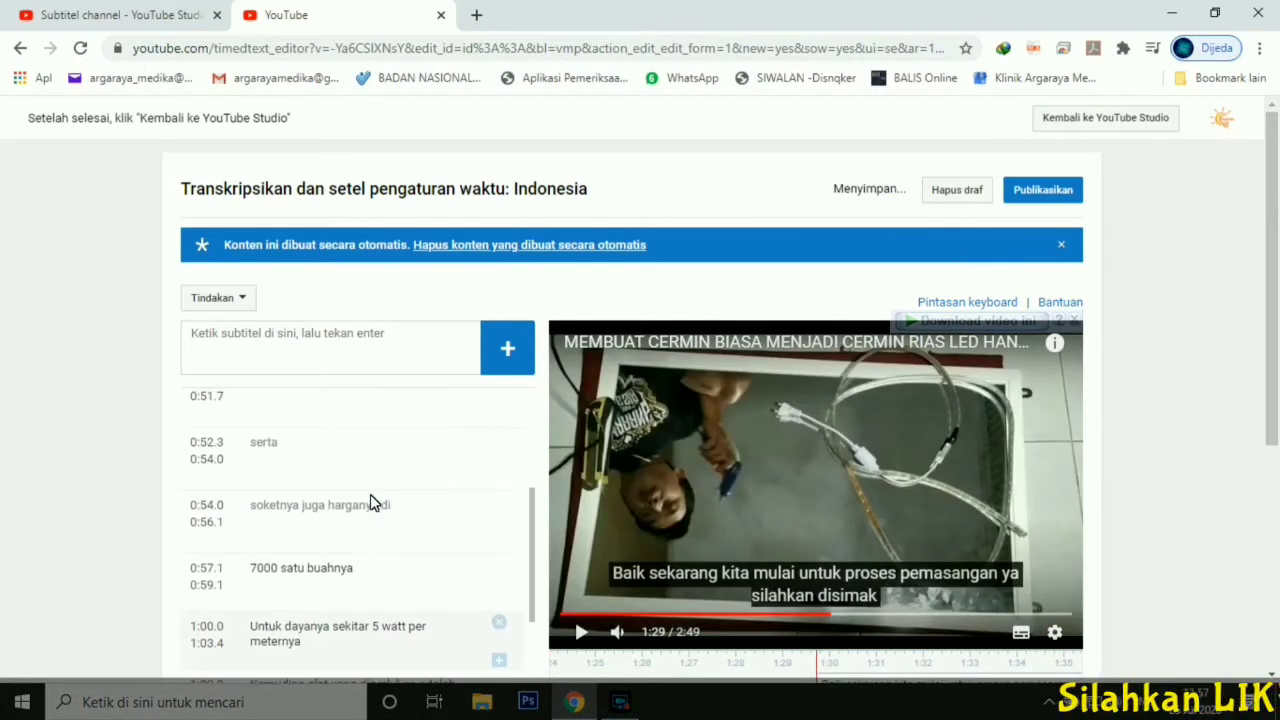
pyautogui.scroll(-3, 370, 502)
pyautogui.scroll(-1, 371, 513)
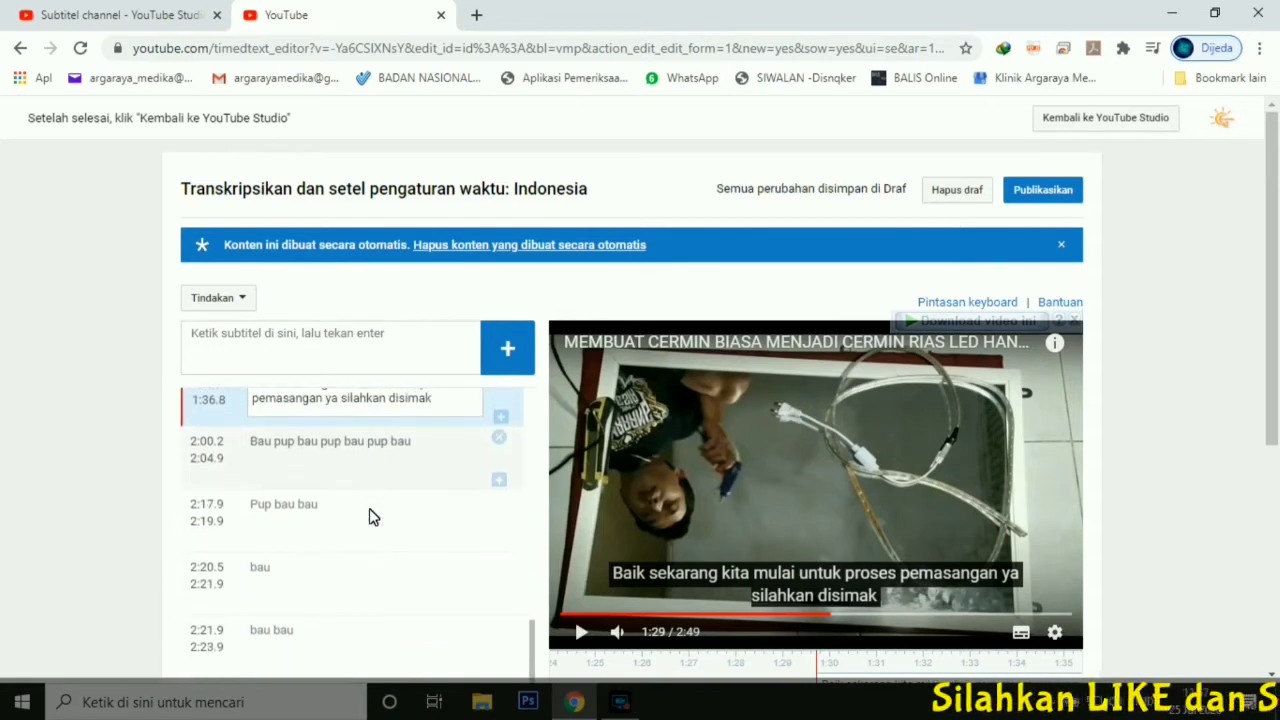
pyautogui.click(498, 439)
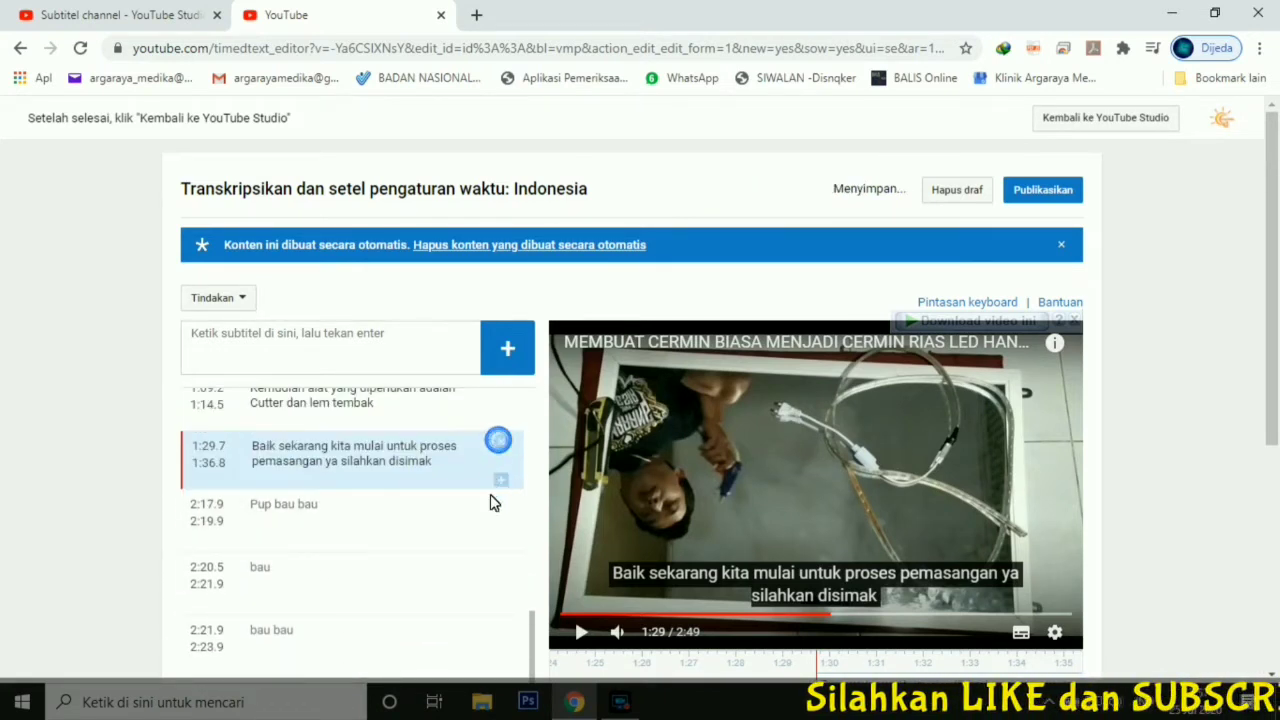
pyautogui.click(499, 502)
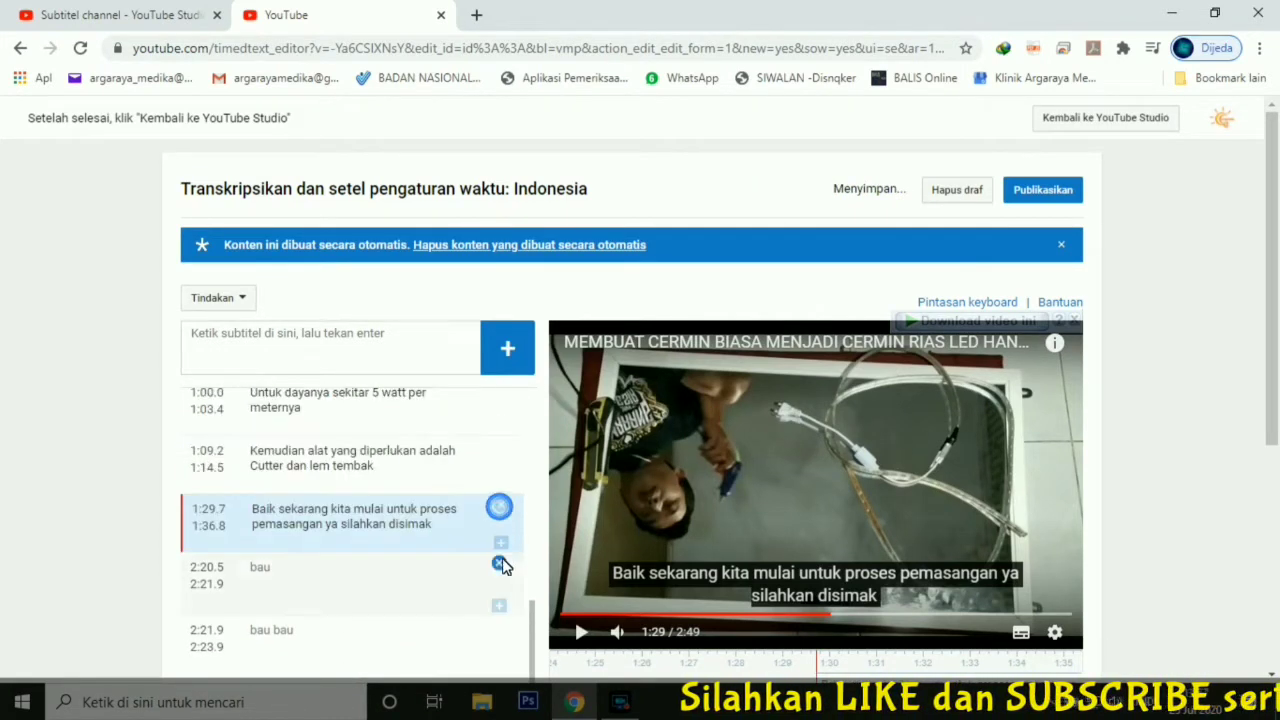
pyautogui.click(500, 566)
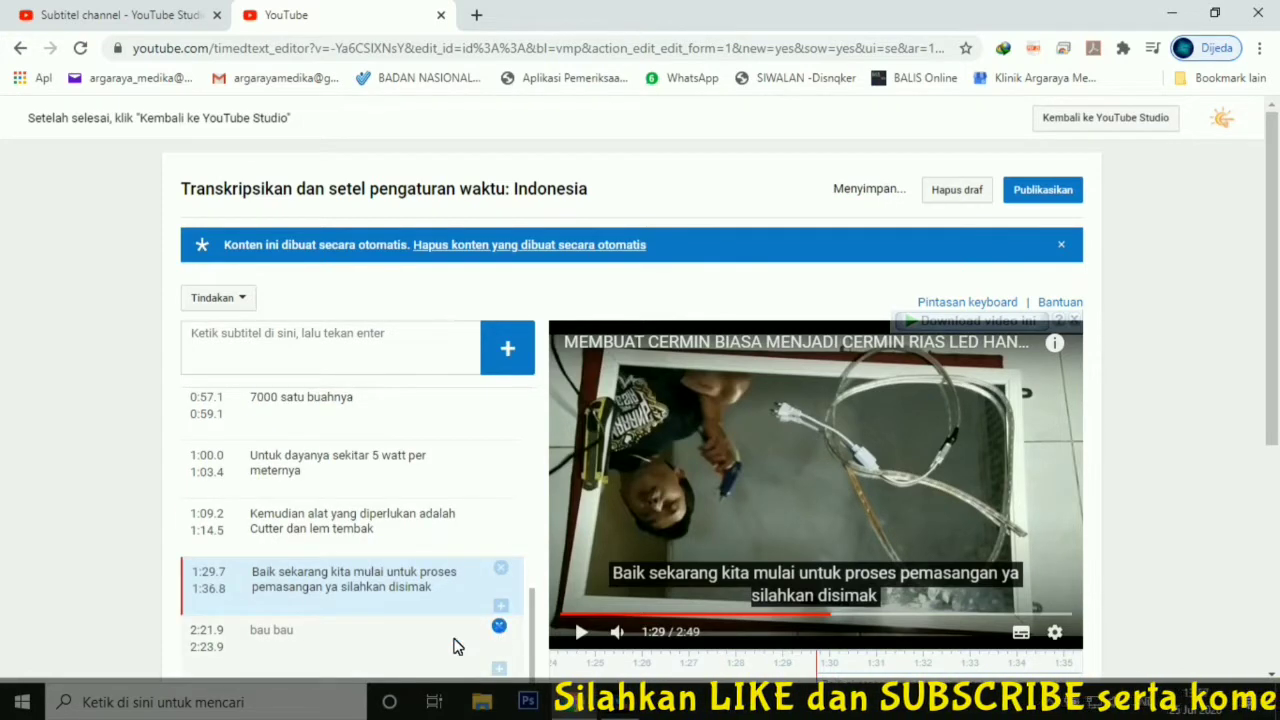
pyautogui.scroll(-2, 380, 600)
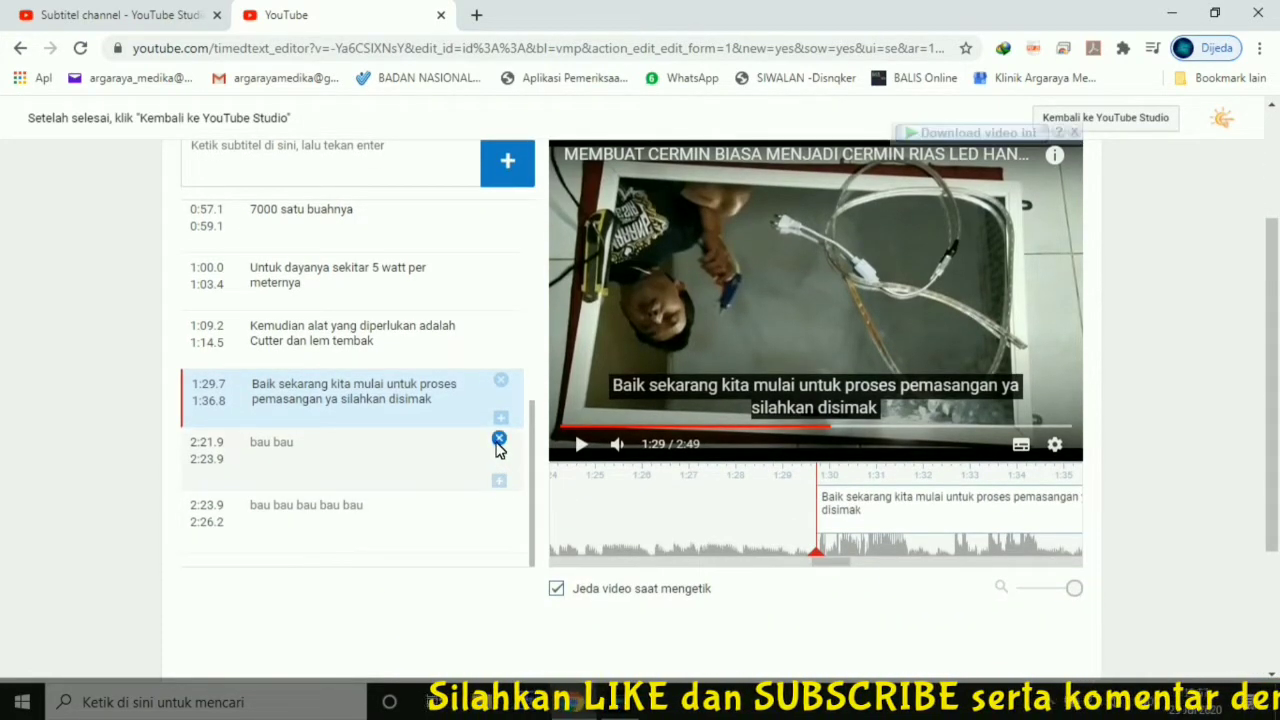
pyautogui.click(499, 440)
pyautogui.click(500, 501)
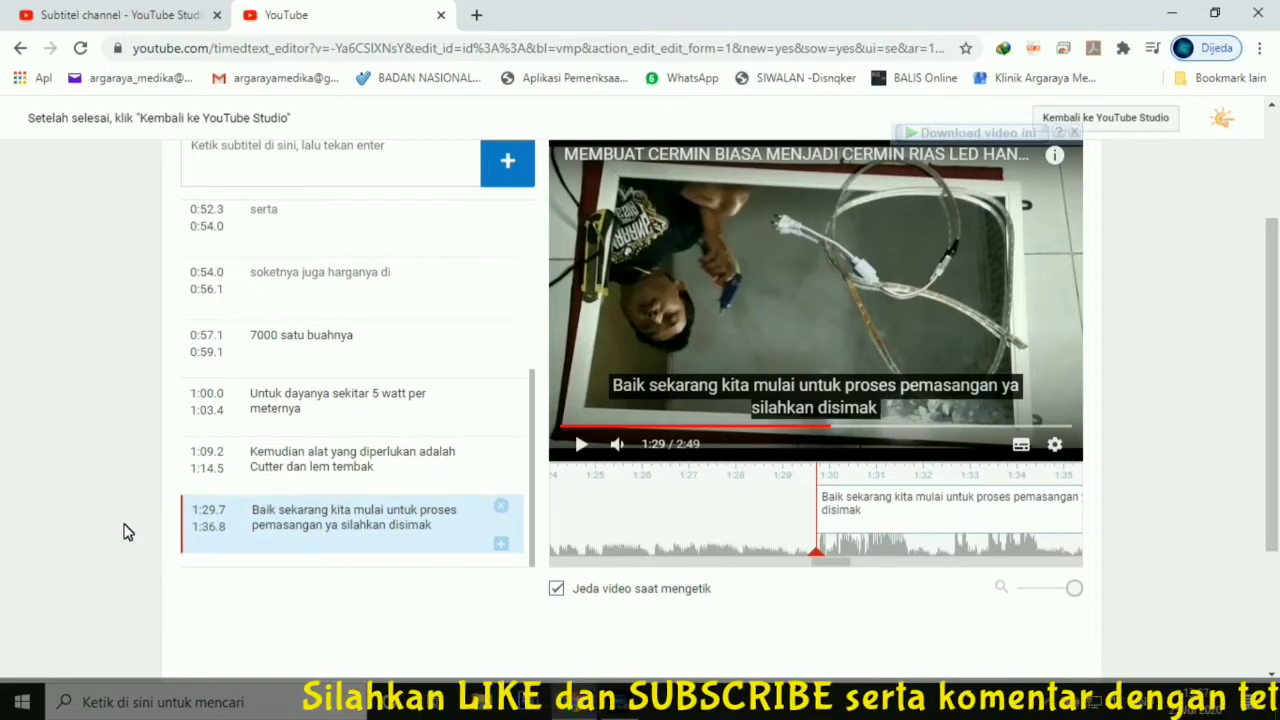
# Review the cleaned-up subtitle list from the first line and publish the Indonesian subtitles
pyautogui.scroll(5, 364, 560)
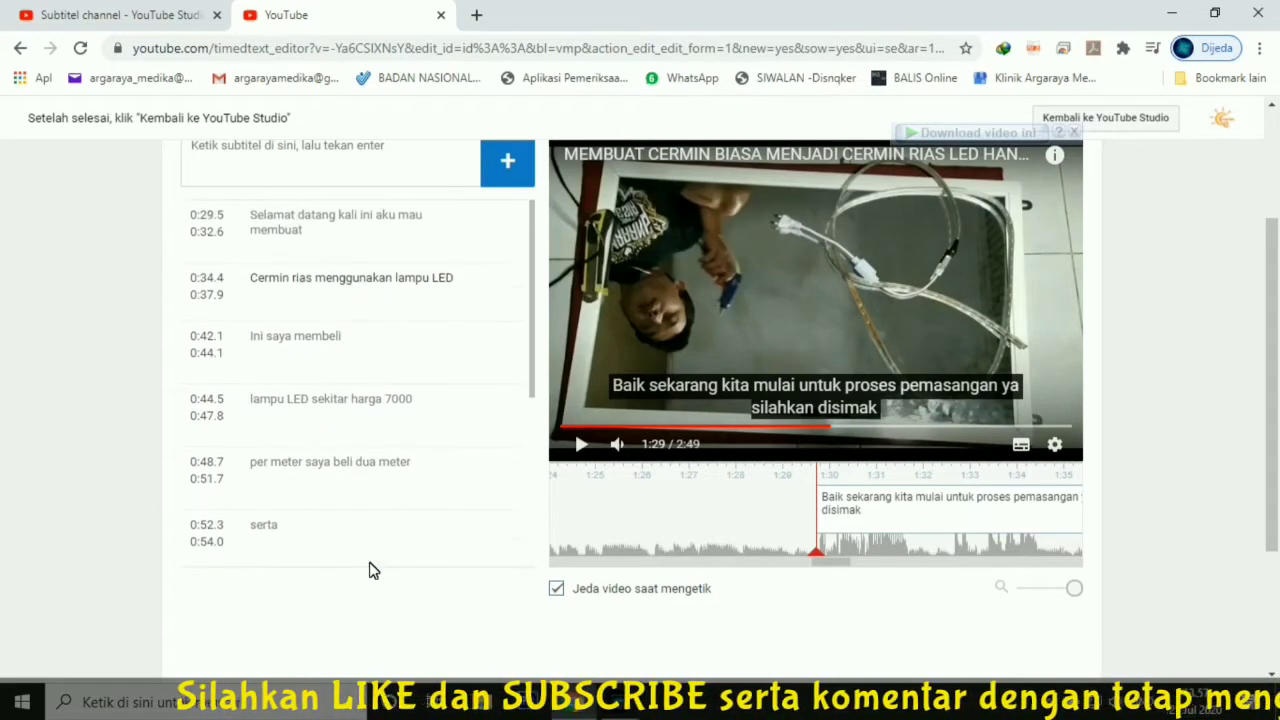
pyautogui.scroll(2, 188, 411)
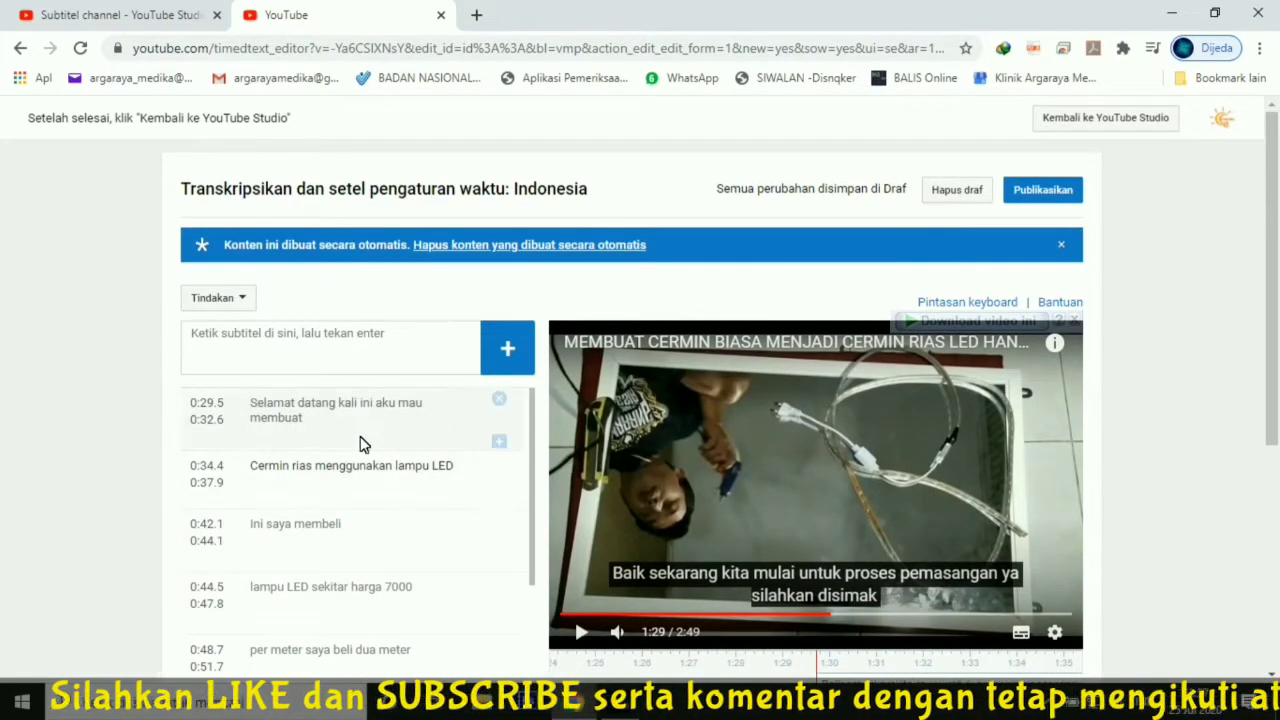
pyautogui.scroll(-3, 62, 478)
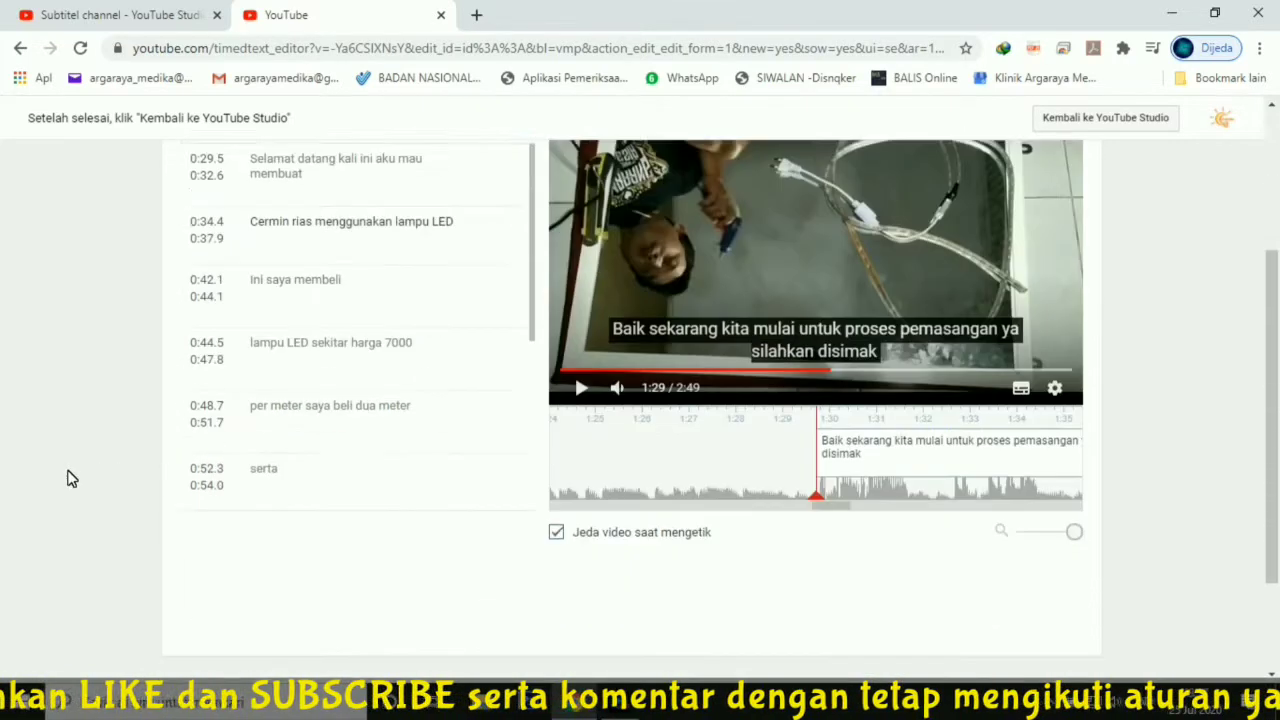
pyautogui.scroll(3, 171, 477)
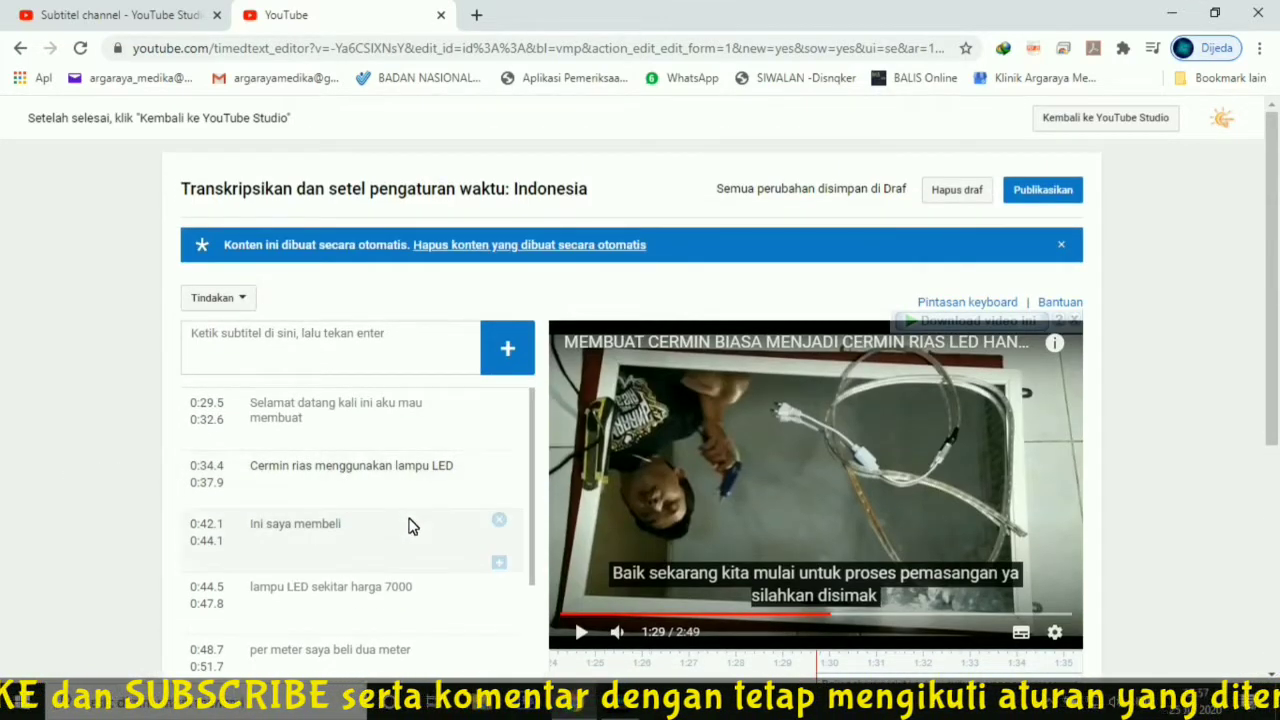
pyautogui.scroll(-3, 408, 526)
pyautogui.scroll(3, 408, 532)
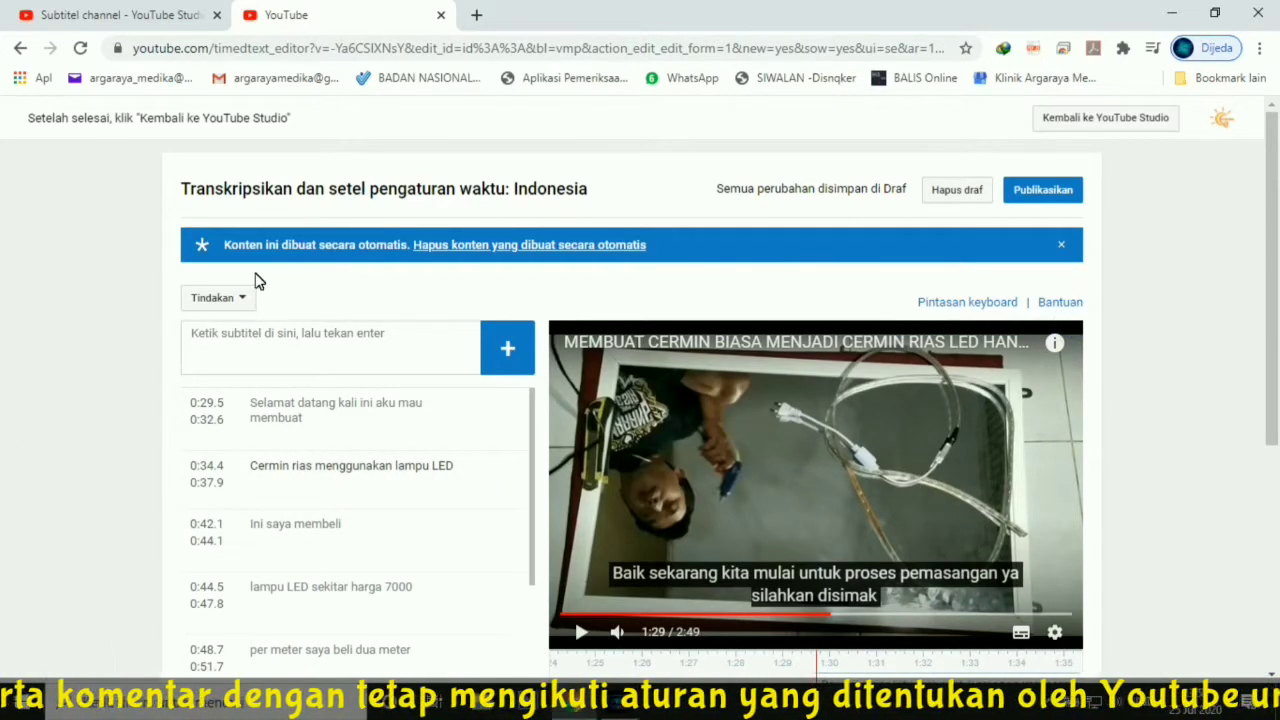
pyautogui.click(1050, 194)
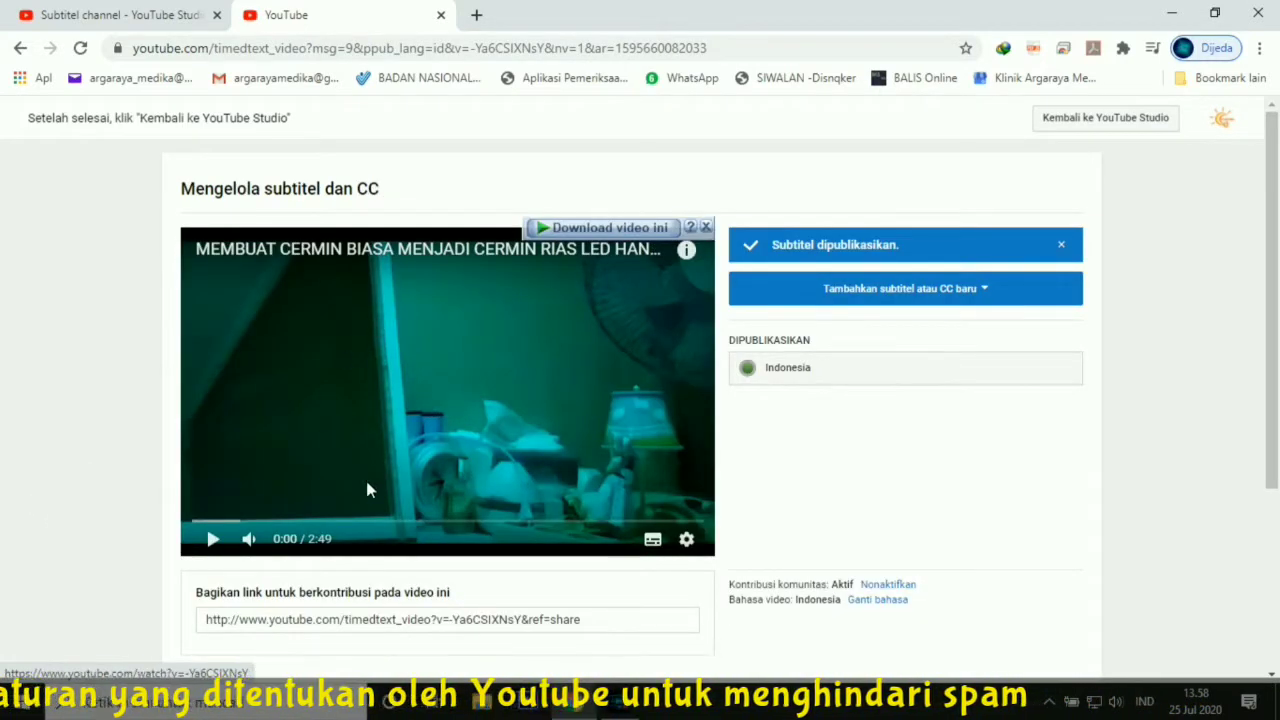
# Look through the published Indonesian subtitles in view and edit mode, and return to the subtitle management page
pyautogui.click(855, 383)
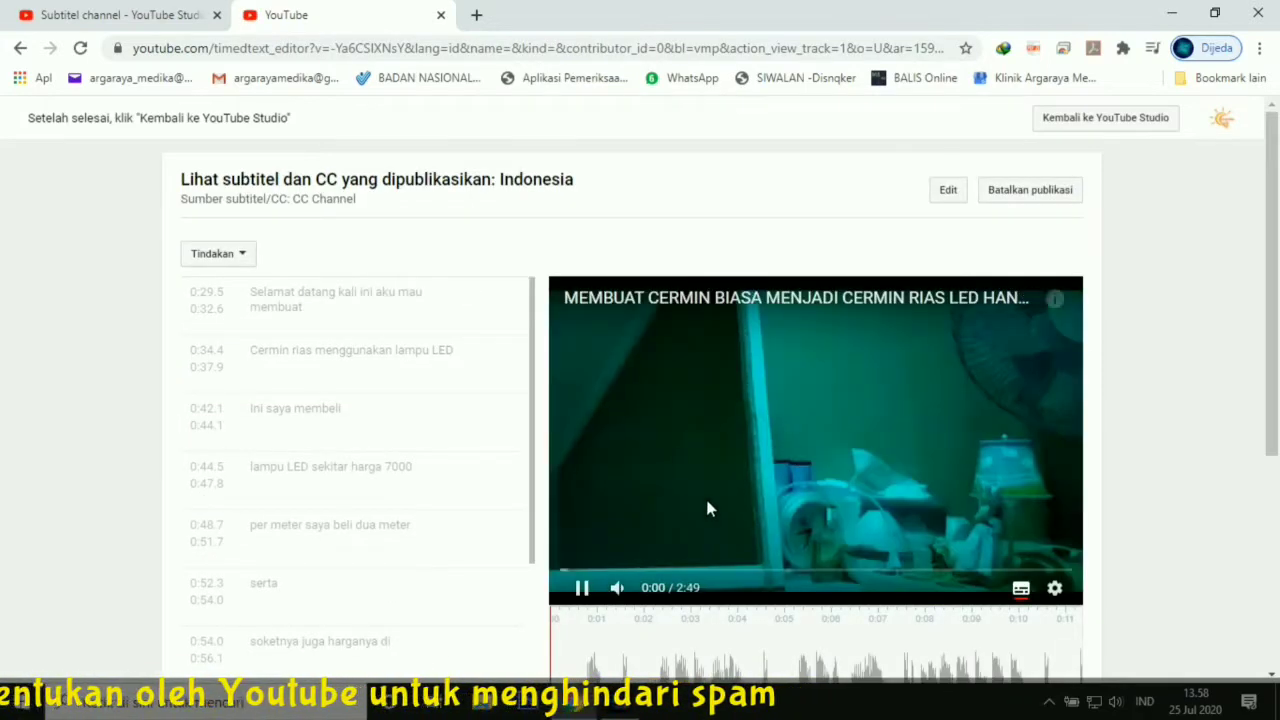
pyautogui.click(21, 48)
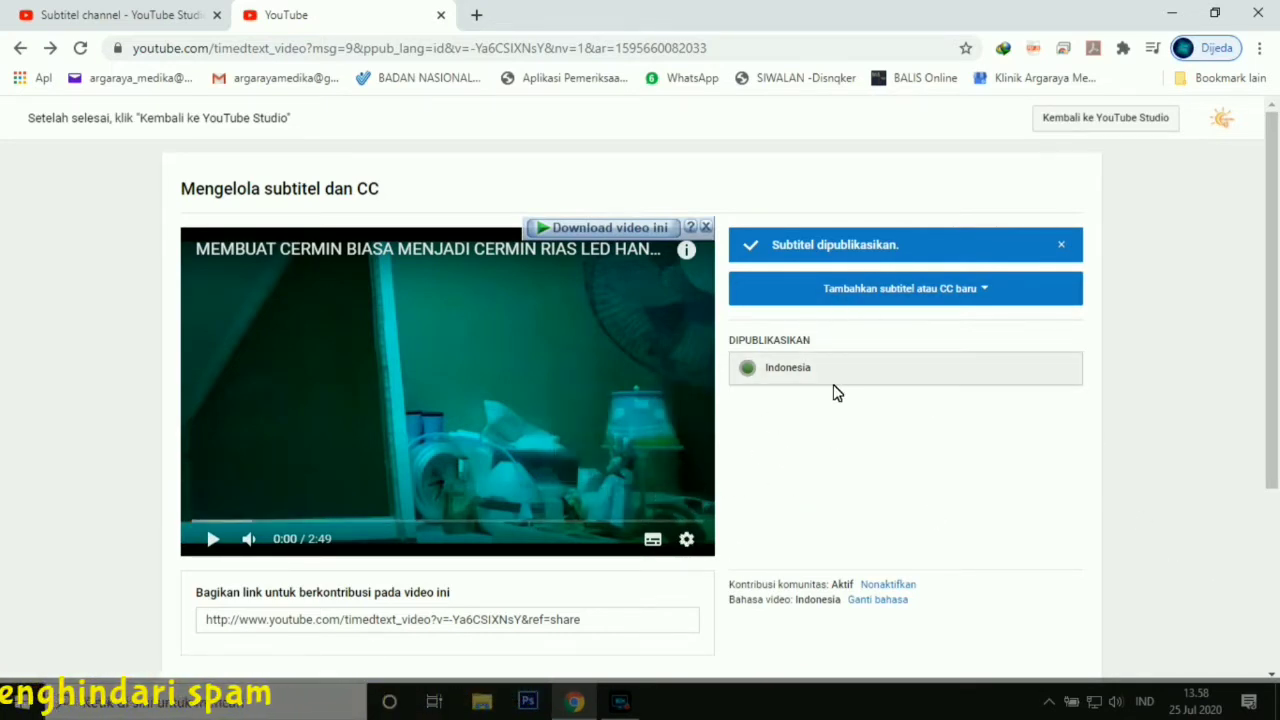
pyautogui.click(798, 380)
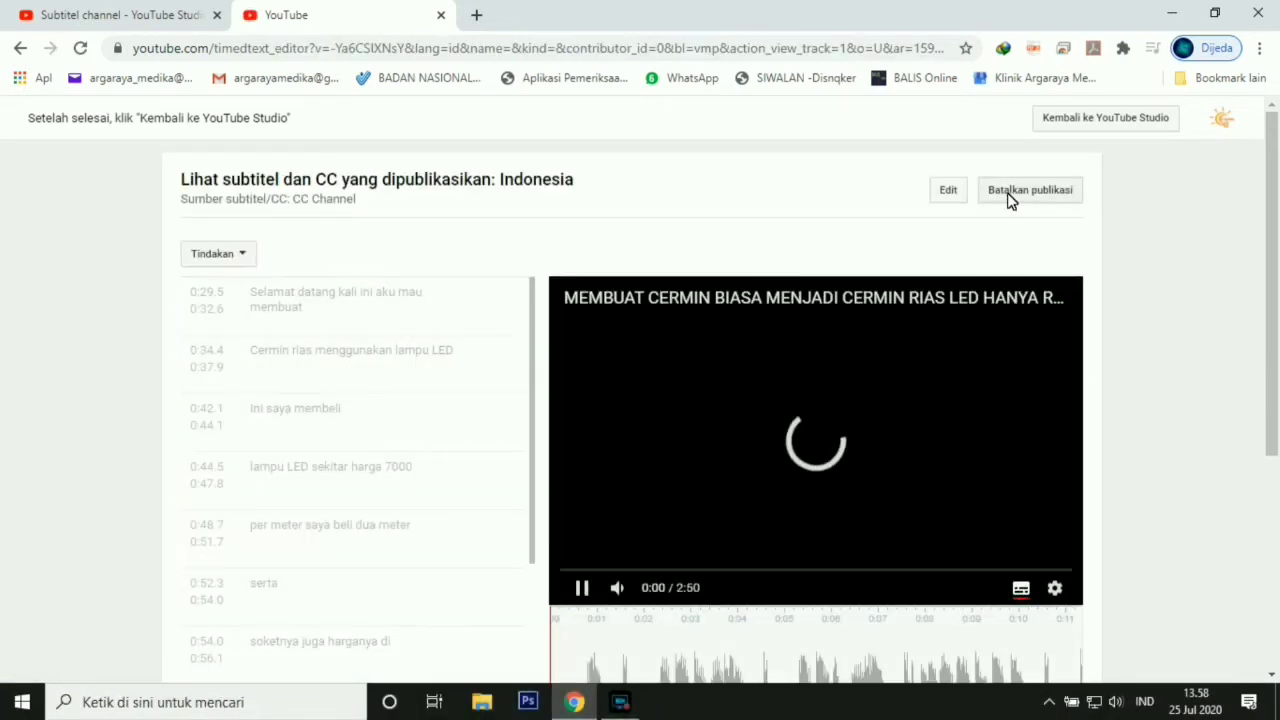
pyautogui.click(947, 192)
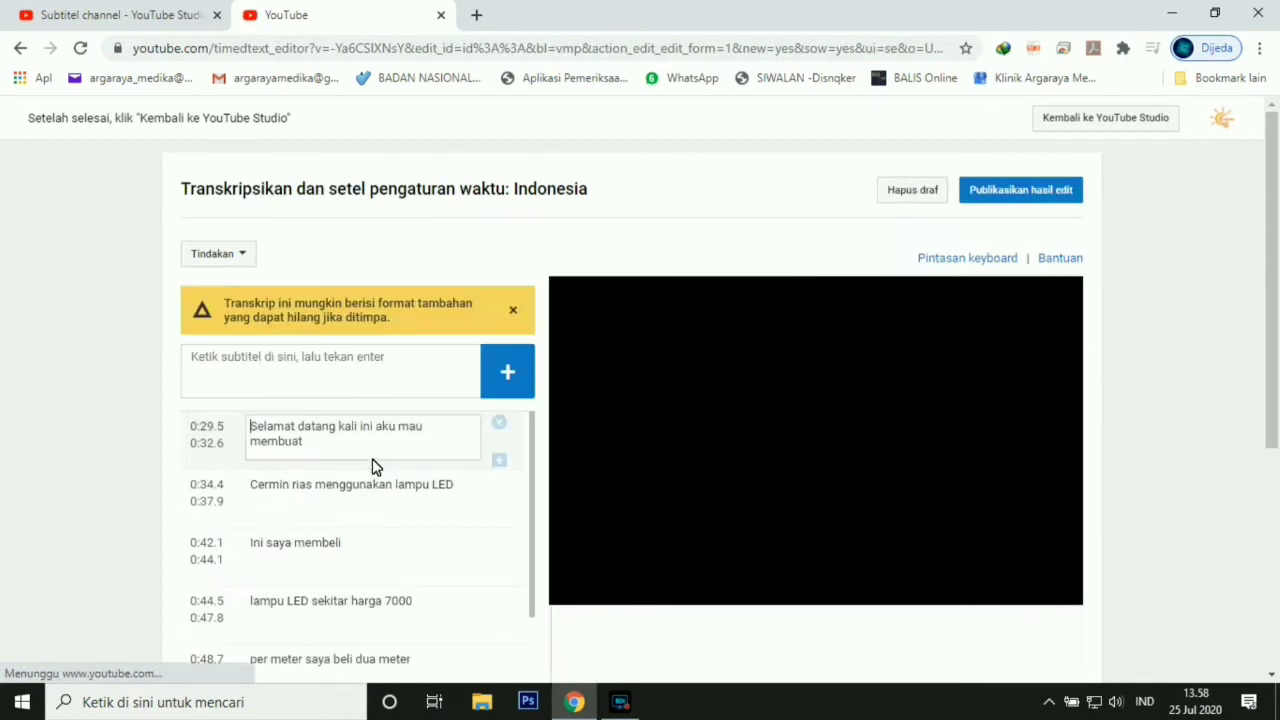
pyautogui.scroll(-1, 360, 623)
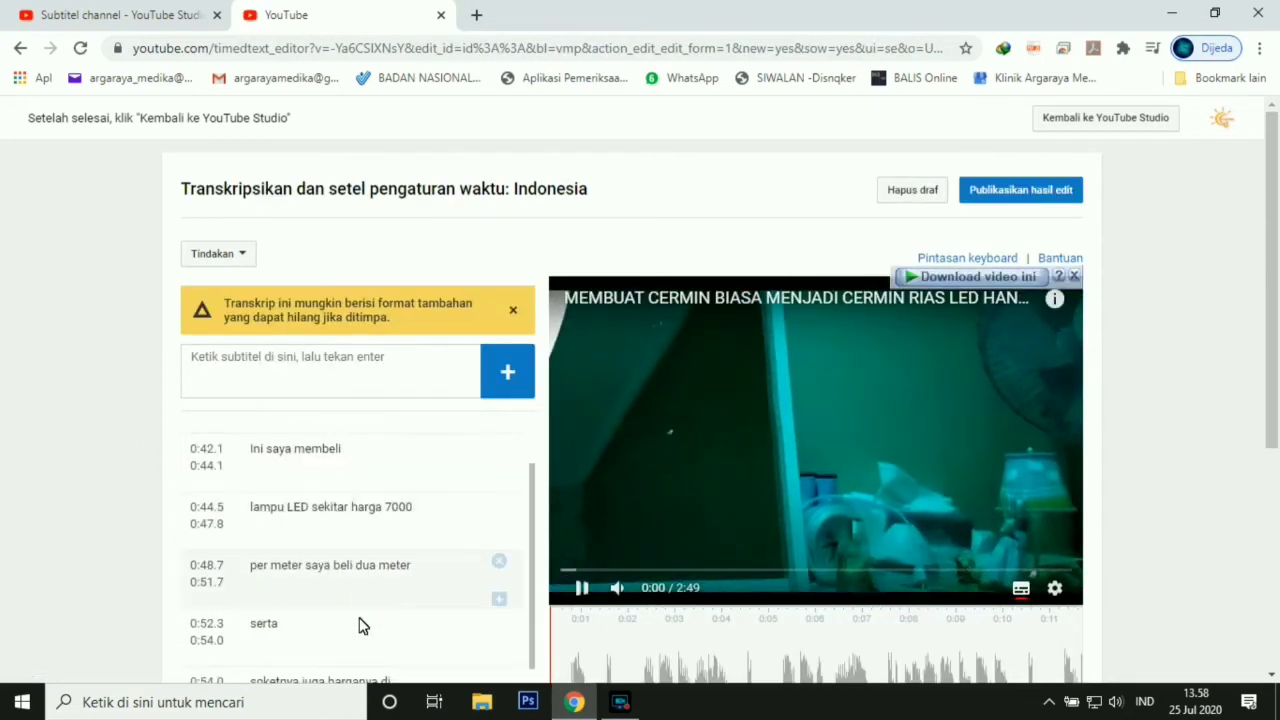
pyautogui.scroll(-2, 362, 525)
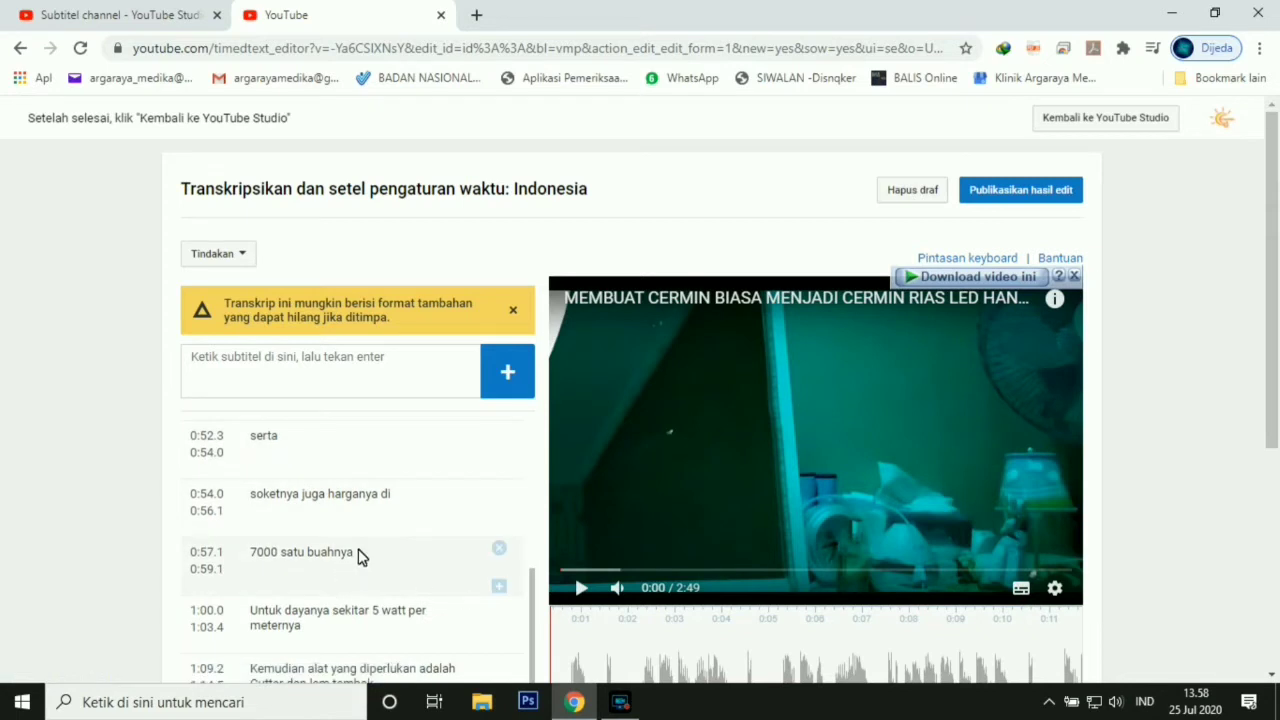
pyautogui.scroll(3, 360, 540)
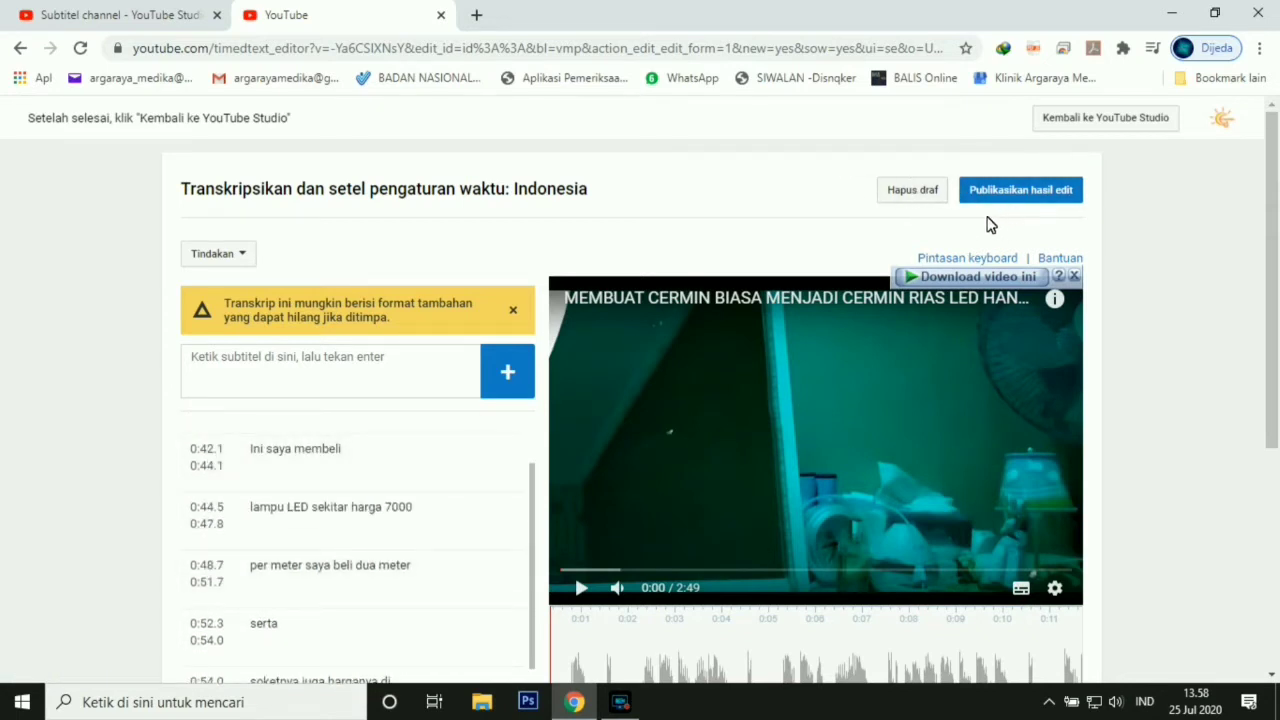
pyautogui.click(1047, 182)
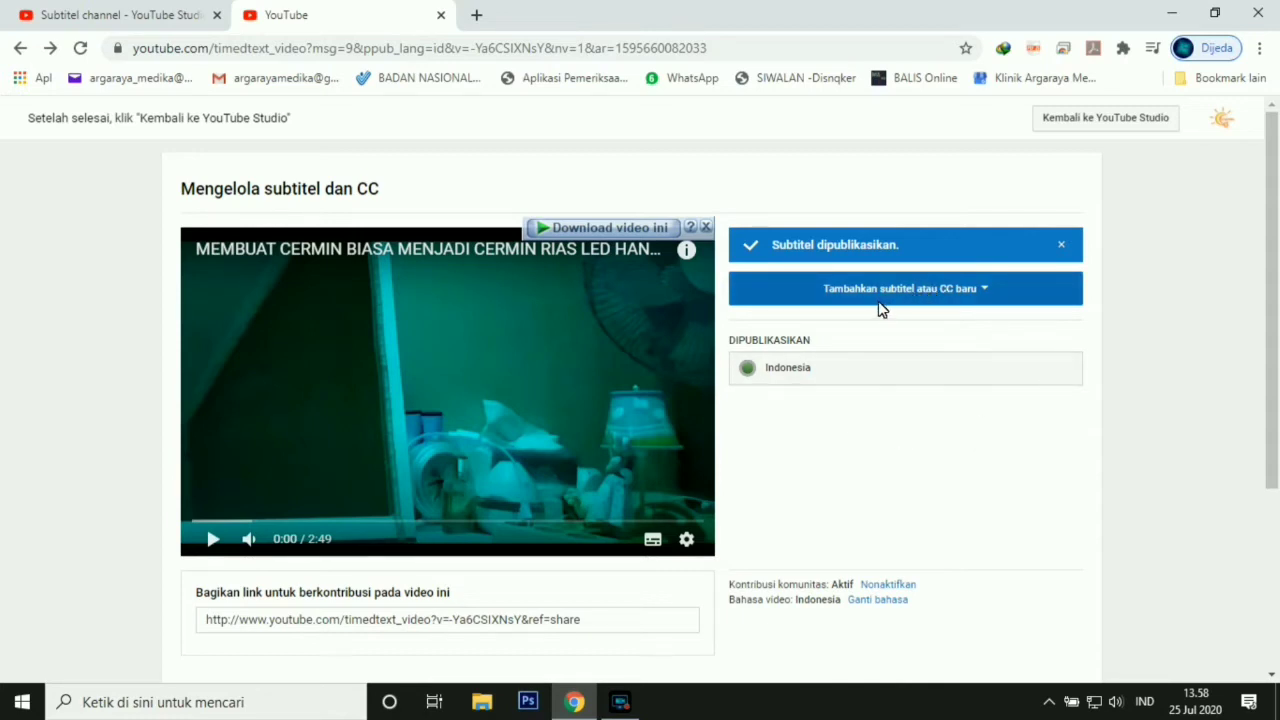
# Add a new English (Inggris) subtitle track translated from the Indonesian subtitles and dismiss the download overlay on the video
pyautogui.click(940, 298)
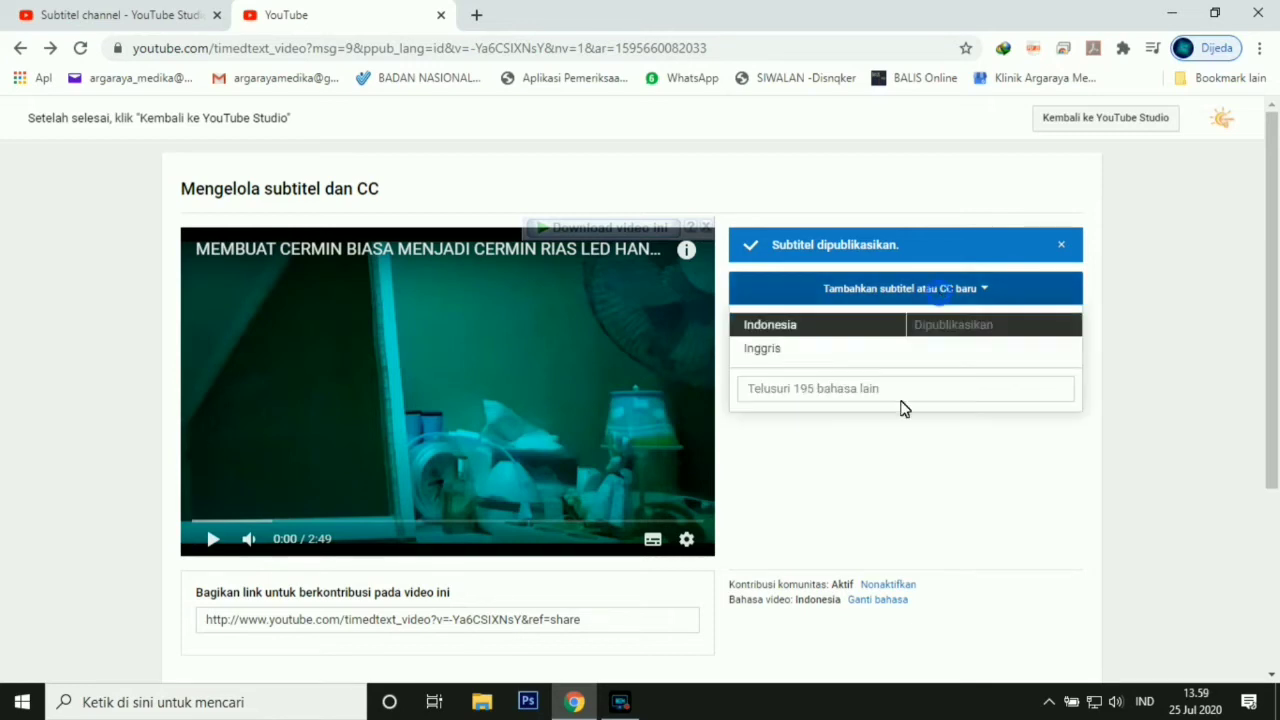
pyautogui.click(763, 350)
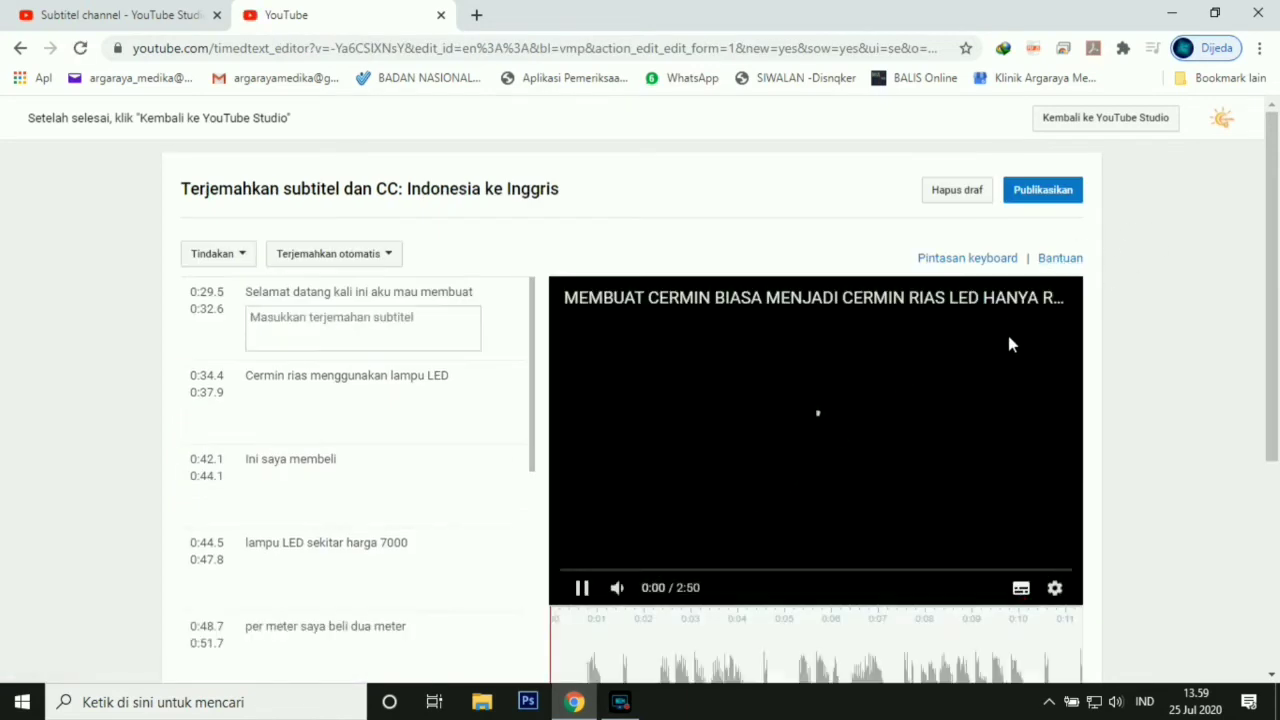
pyautogui.click(1066, 278)
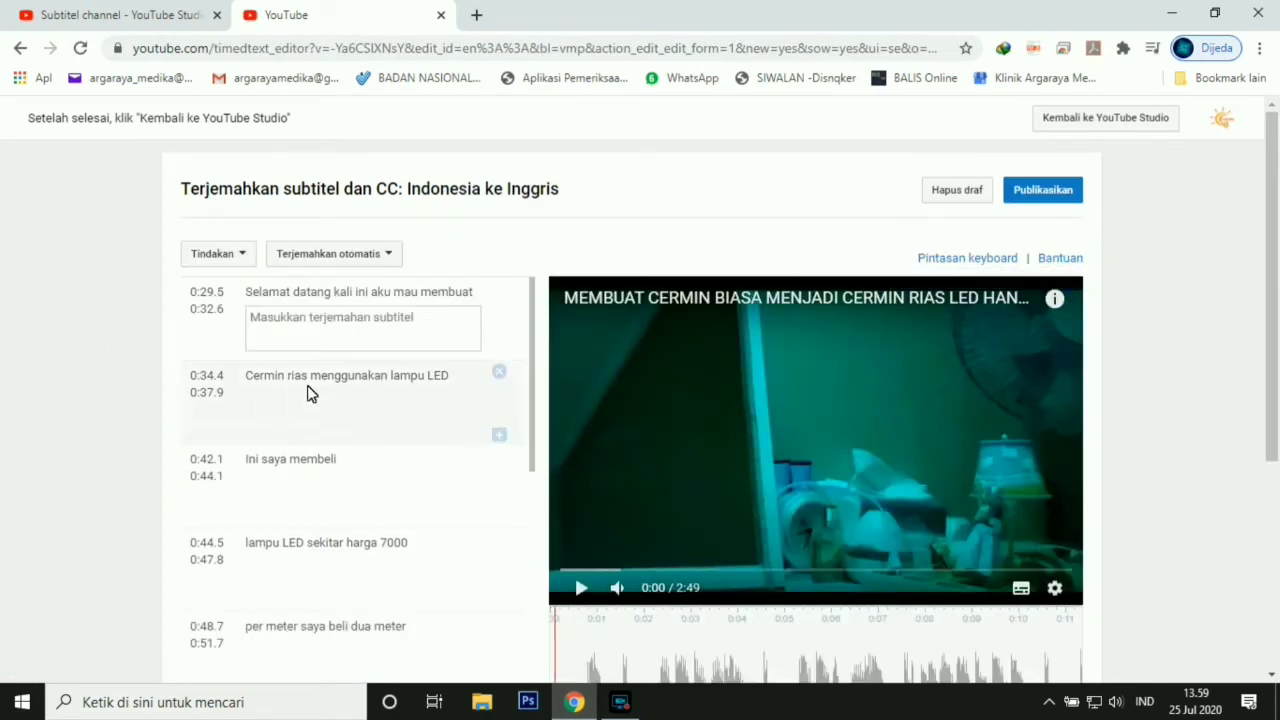
# Translate all subtitle lines into English automatically and publish the English subtitles
pyautogui.click(381, 258)
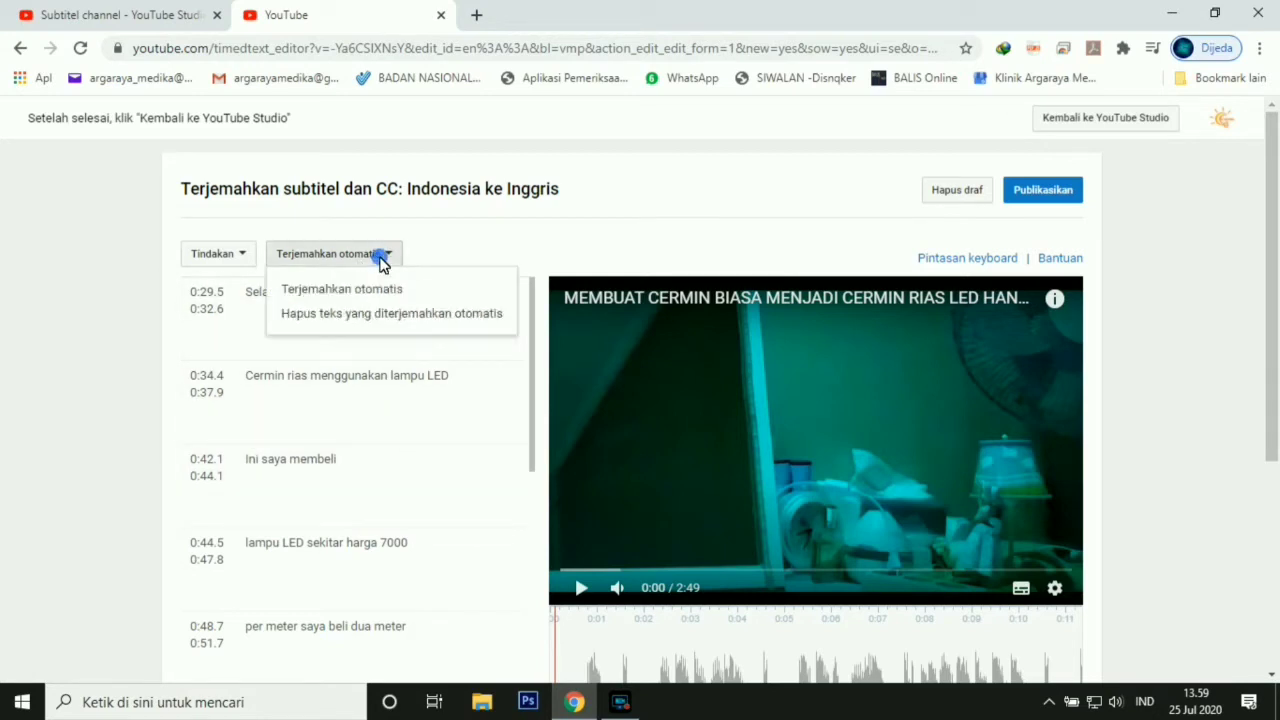
pyautogui.click(340, 292)
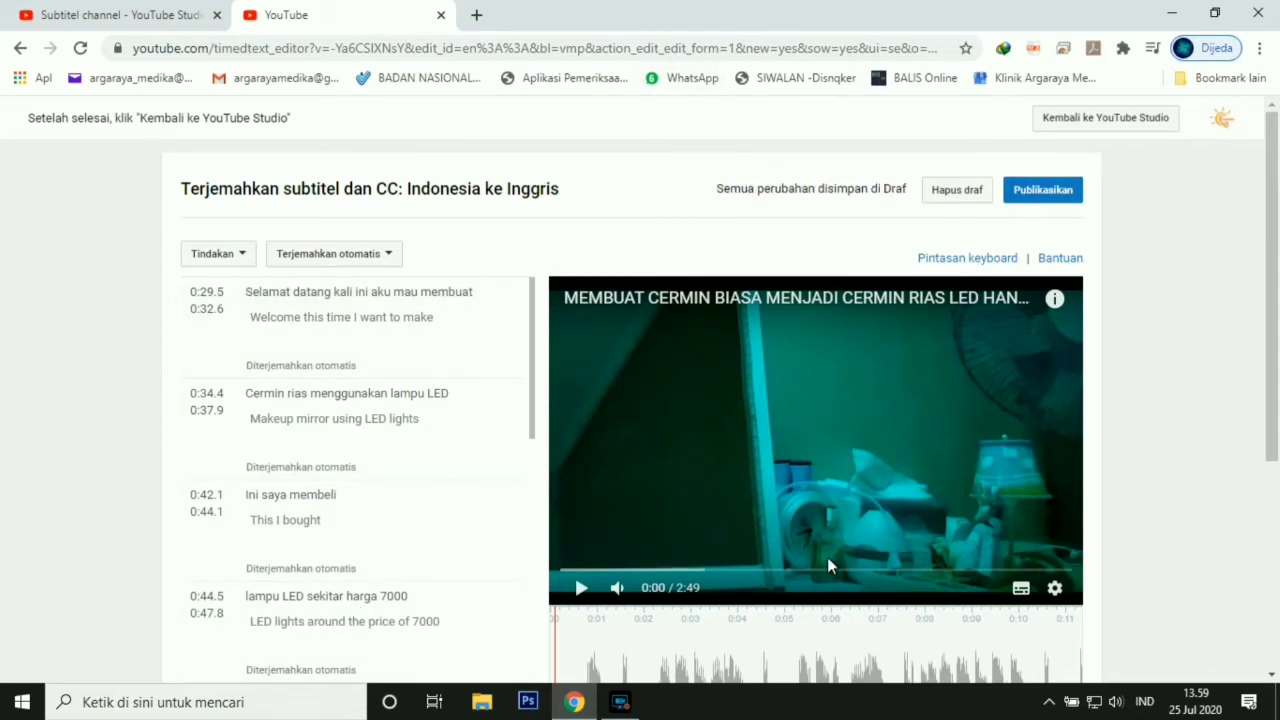
pyautogui.click(1045, 199)
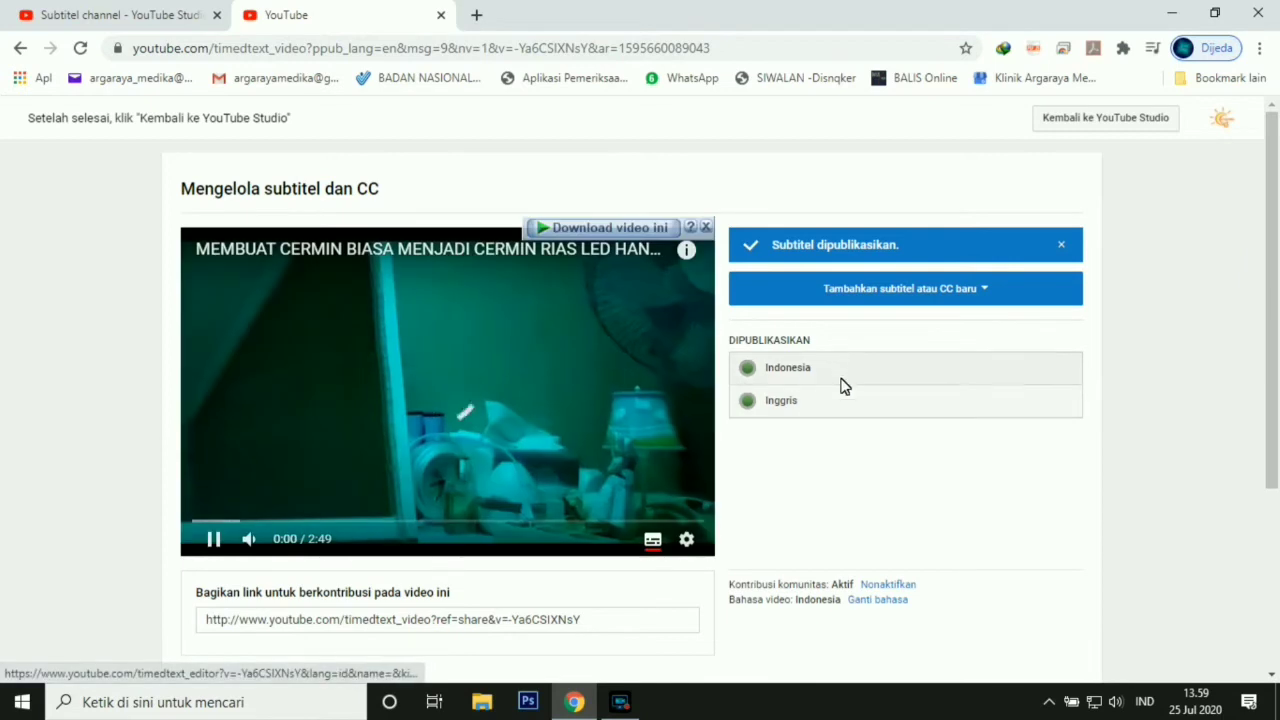
# Check the published English subtitles by playing the video from about 0:20, pause it at 0:37 and return to YouTube Studio
pyautogui.click(784, 403)
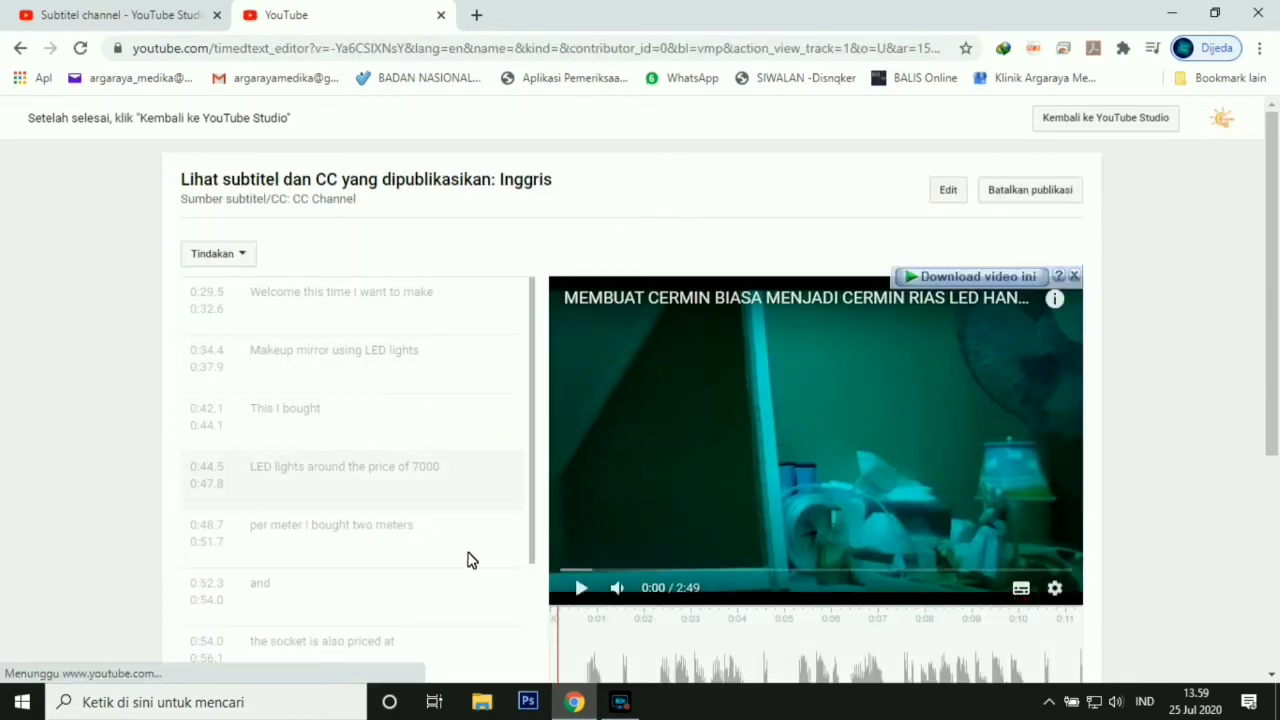
pyautogui.click(584, 594)
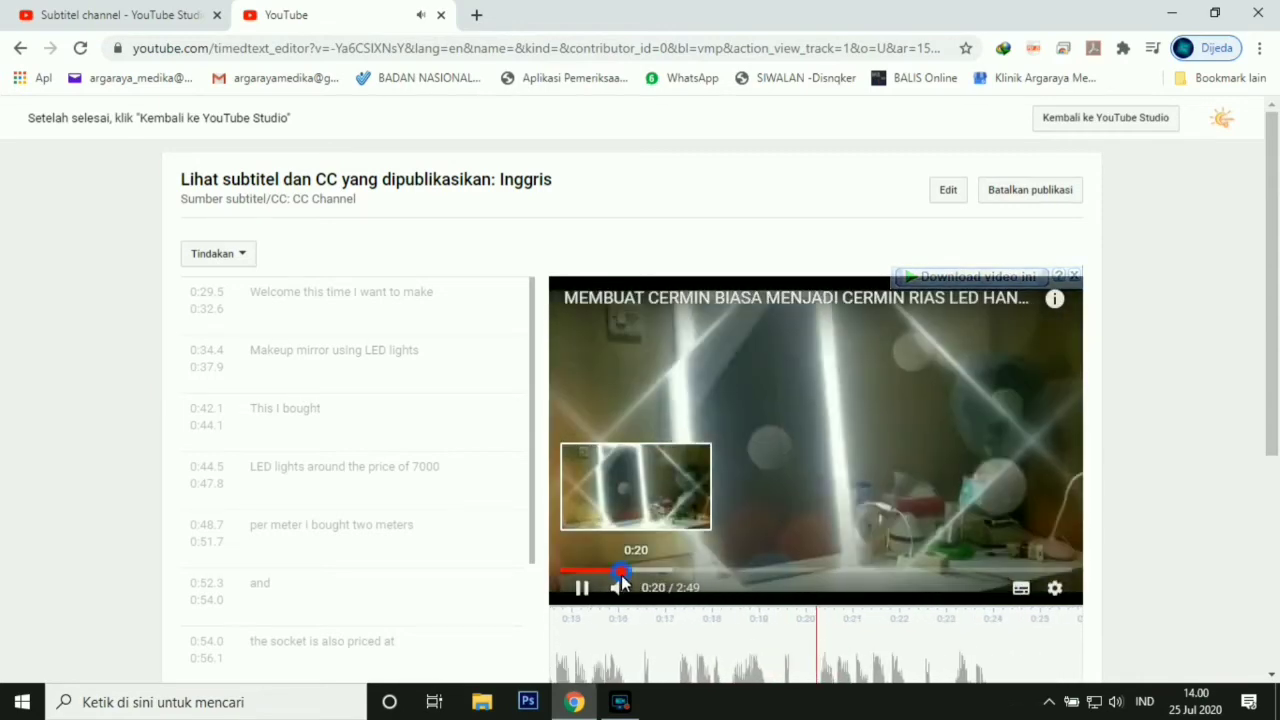
pyautogui.click(621, 573)
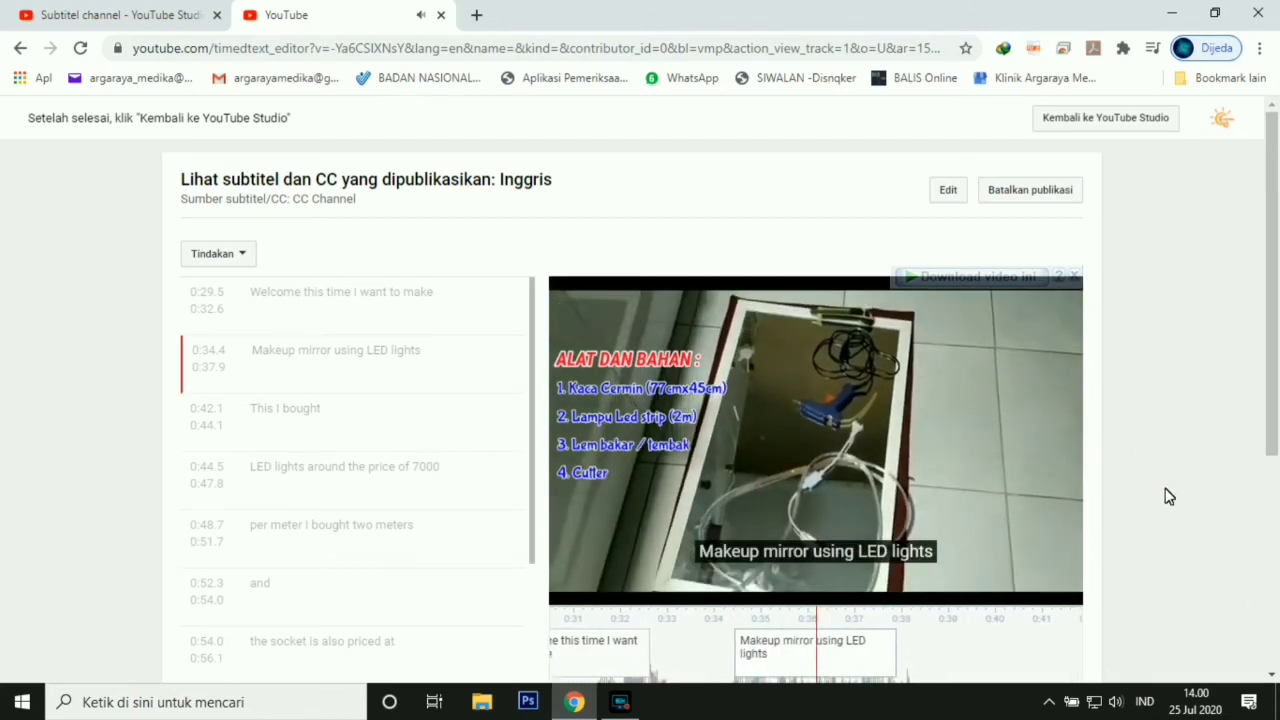
pyautogui.click(582, 590)
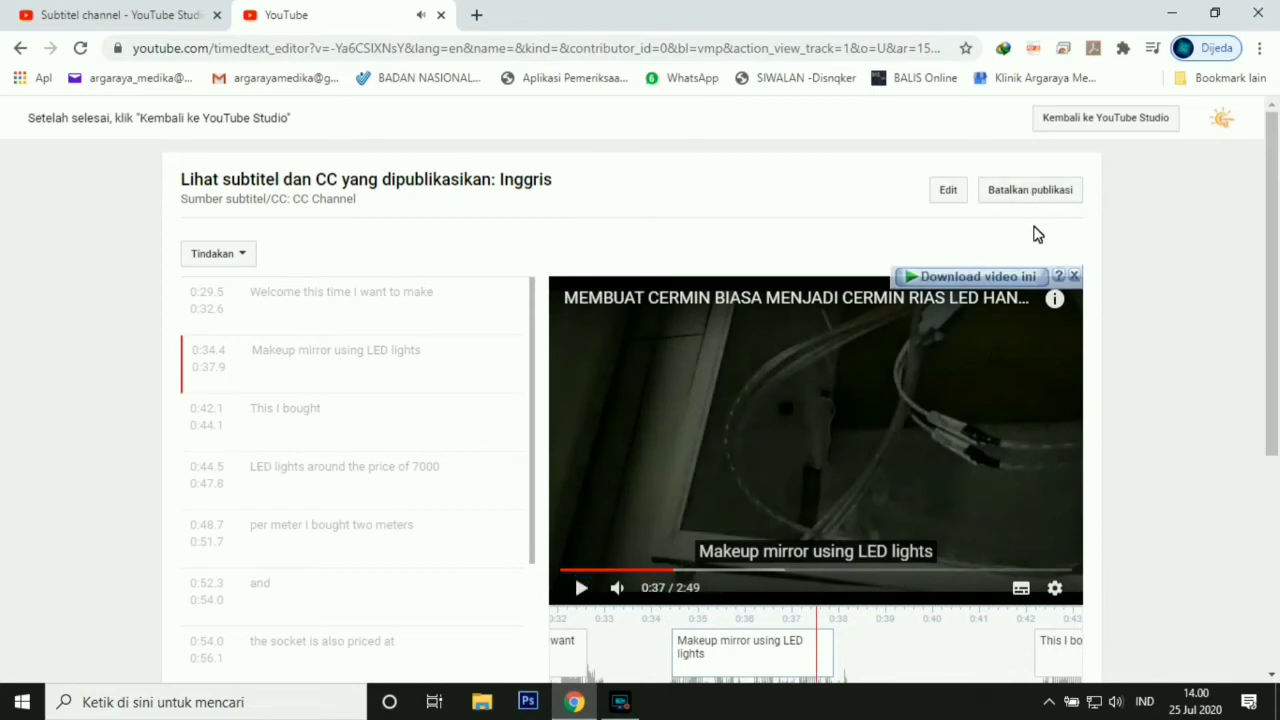
pyautogui.click(1122, 125)
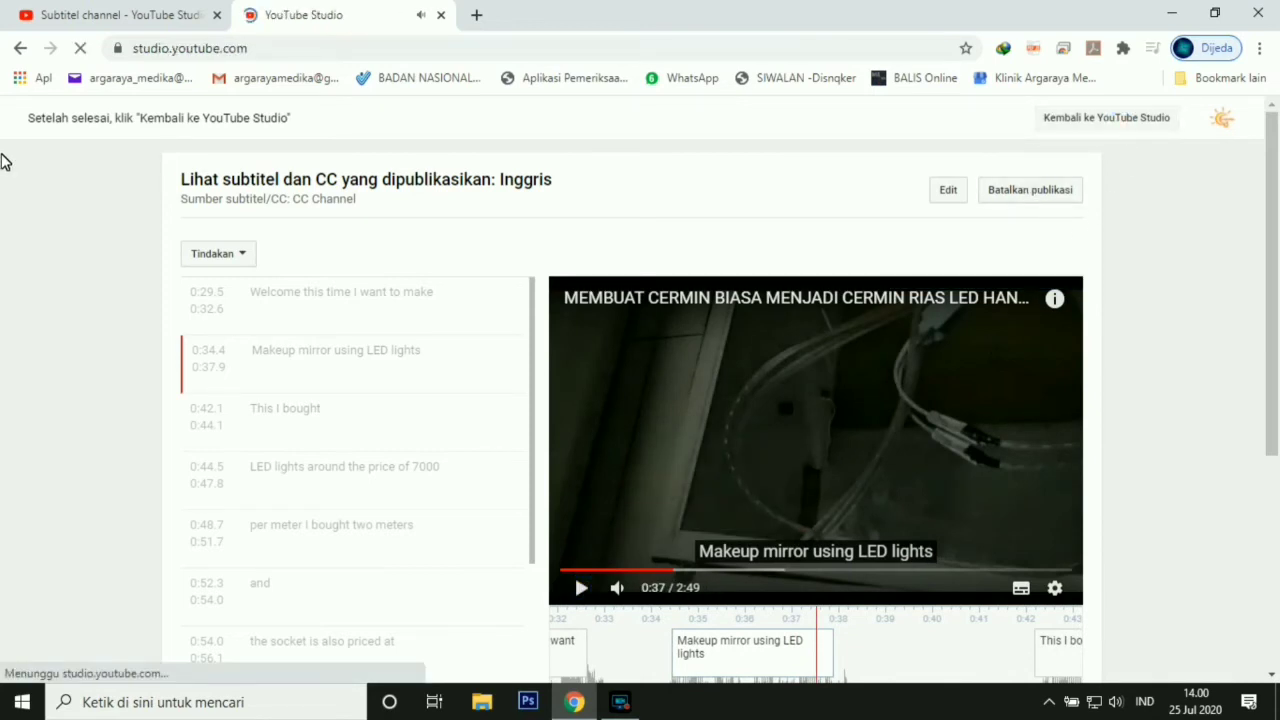